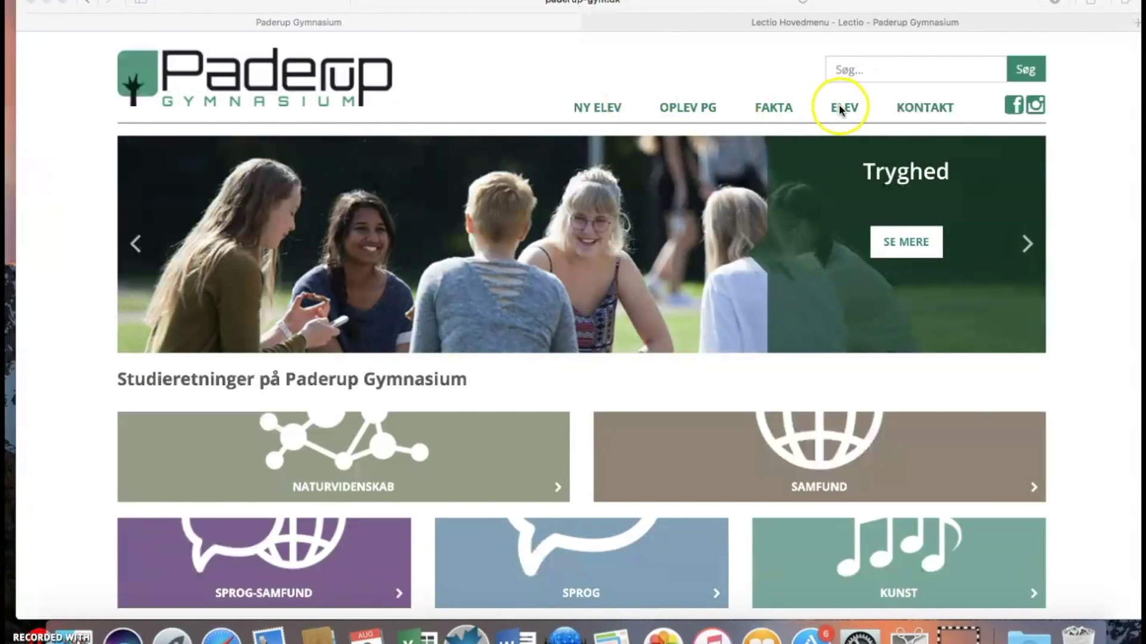
Open the Links page under Elev and scroll down to the IT support links.
mouse_move(839, 107)
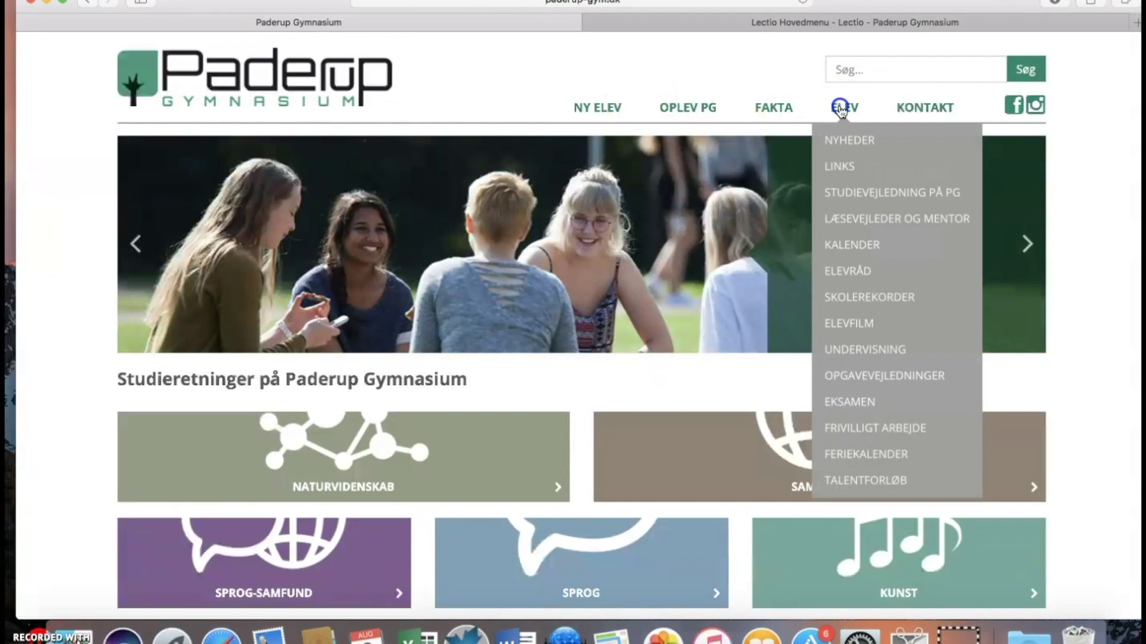
left_click(838, 170)
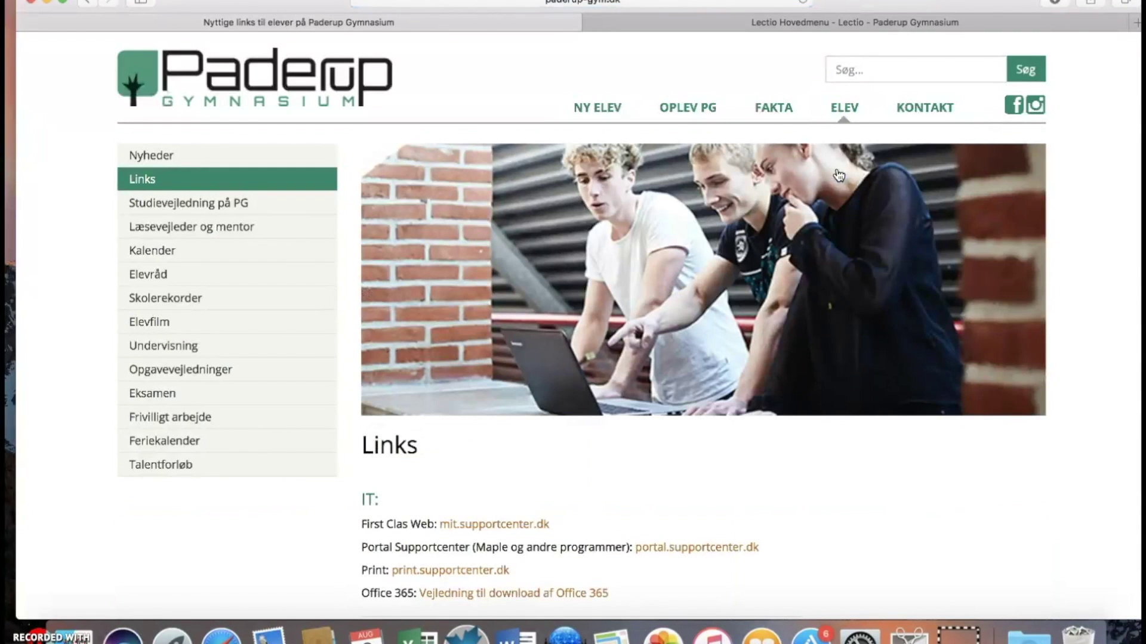
scroll(839, 174, "down", 5)
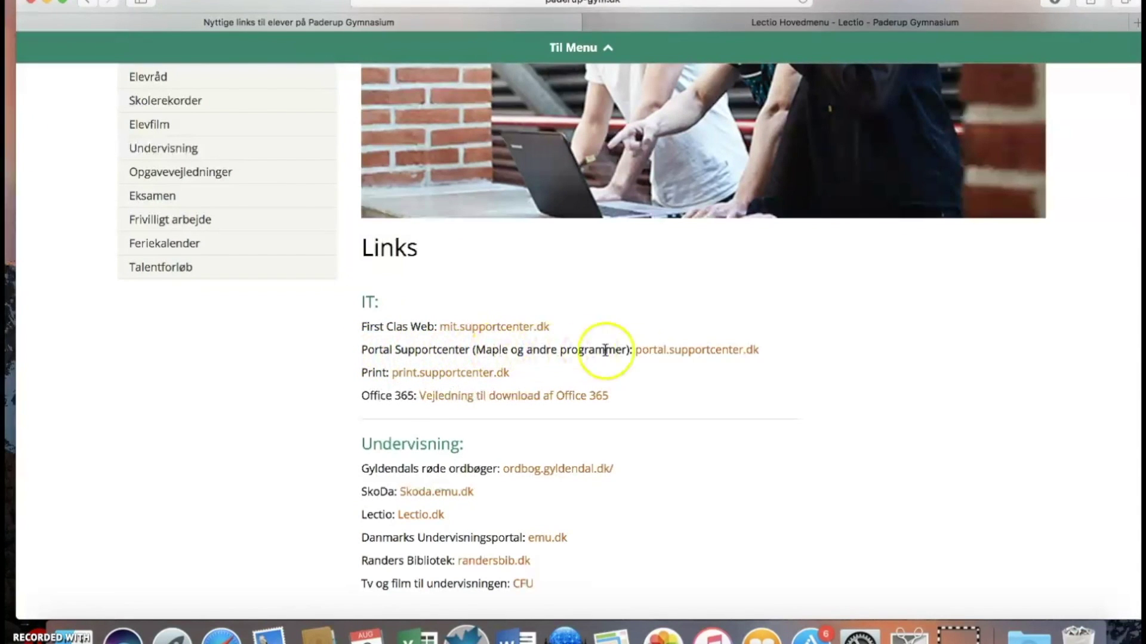
Follow the portal.supportcenter.dk link and enter the organisation username and password.
left_click(700, 354)
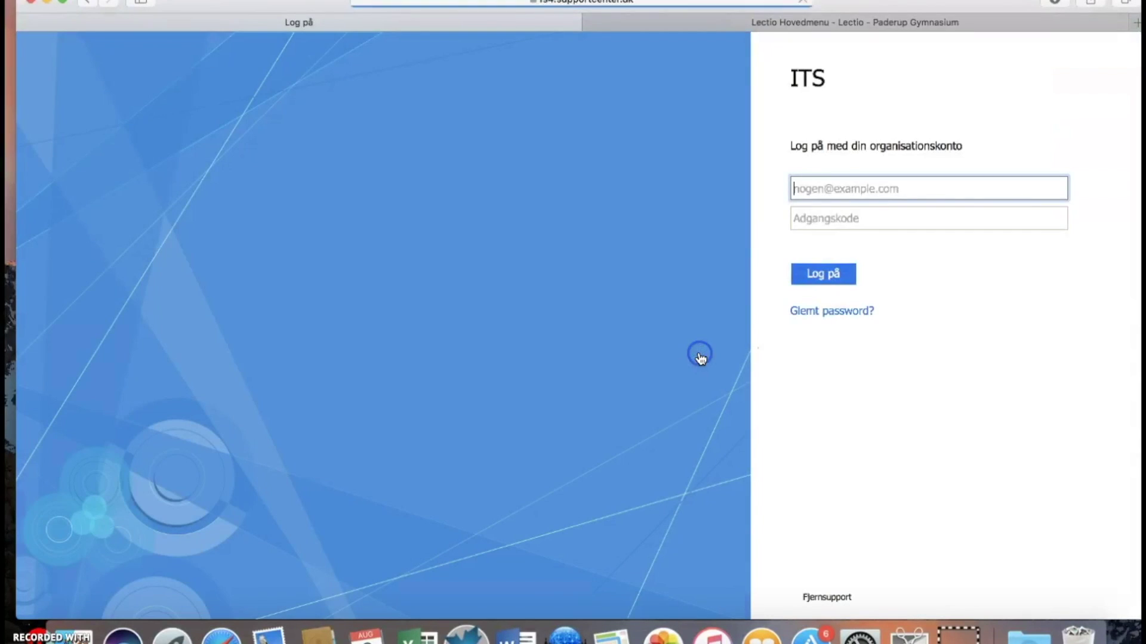
type("pghl")
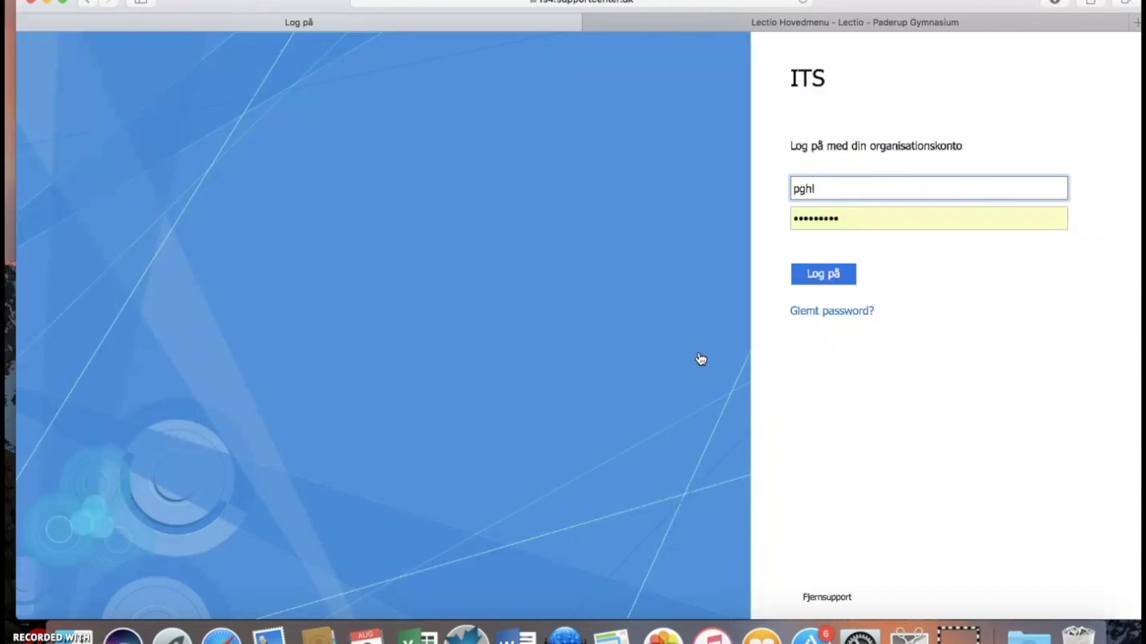
key("Tab")
type("••••••••••")
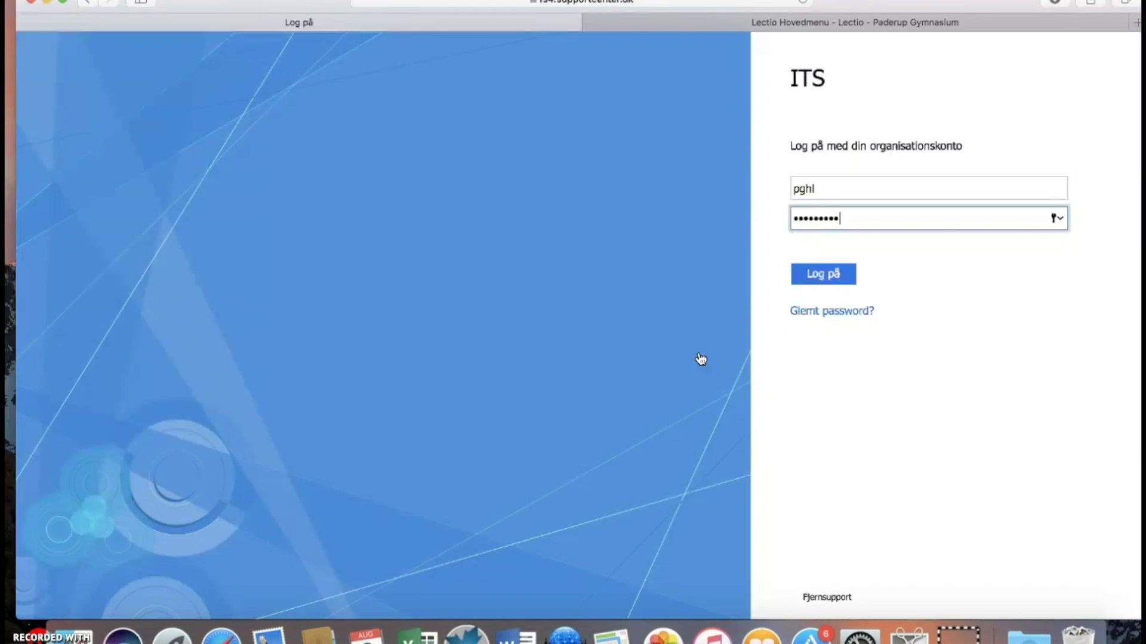
key("BackSpace")
key("BackSpace")
key("BackSpace")
key("BackSpace")
key("BackSpace")
type("•")
Sign in to the ITS portal without saving the password, and show the Tjenester services list.
left_click(819, 275)
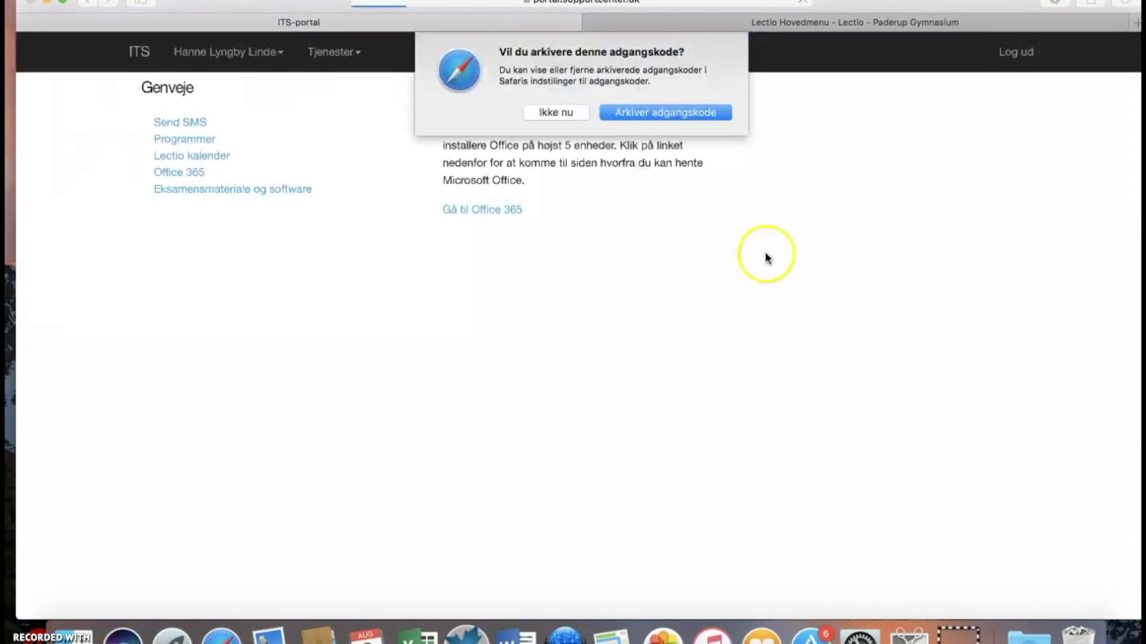
left_click(552, 114)
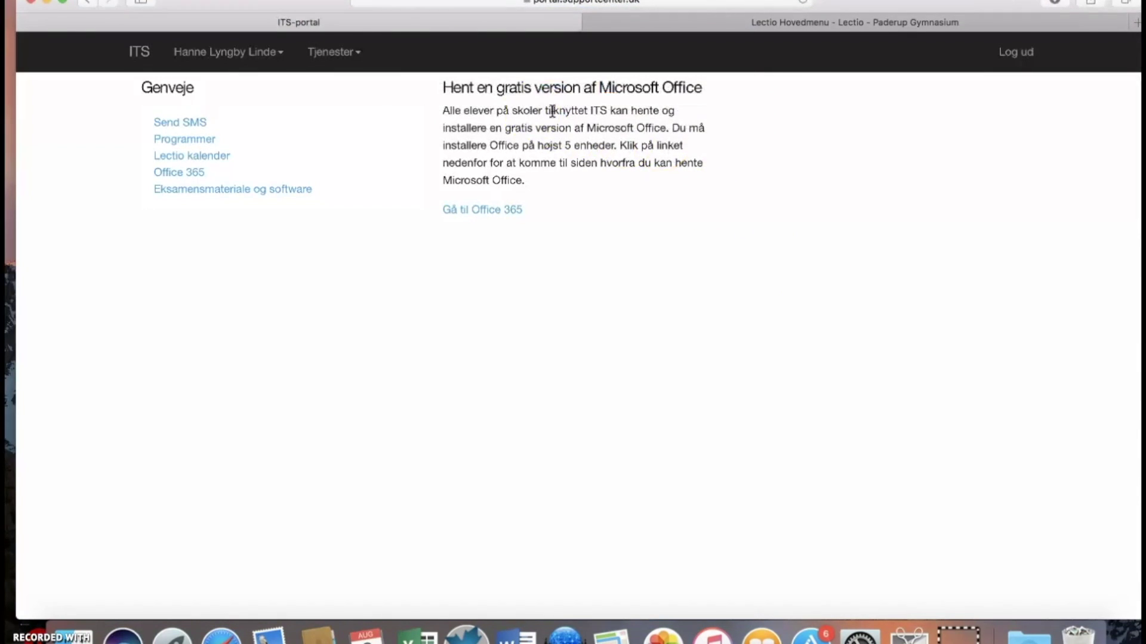
left_click(357, 60)
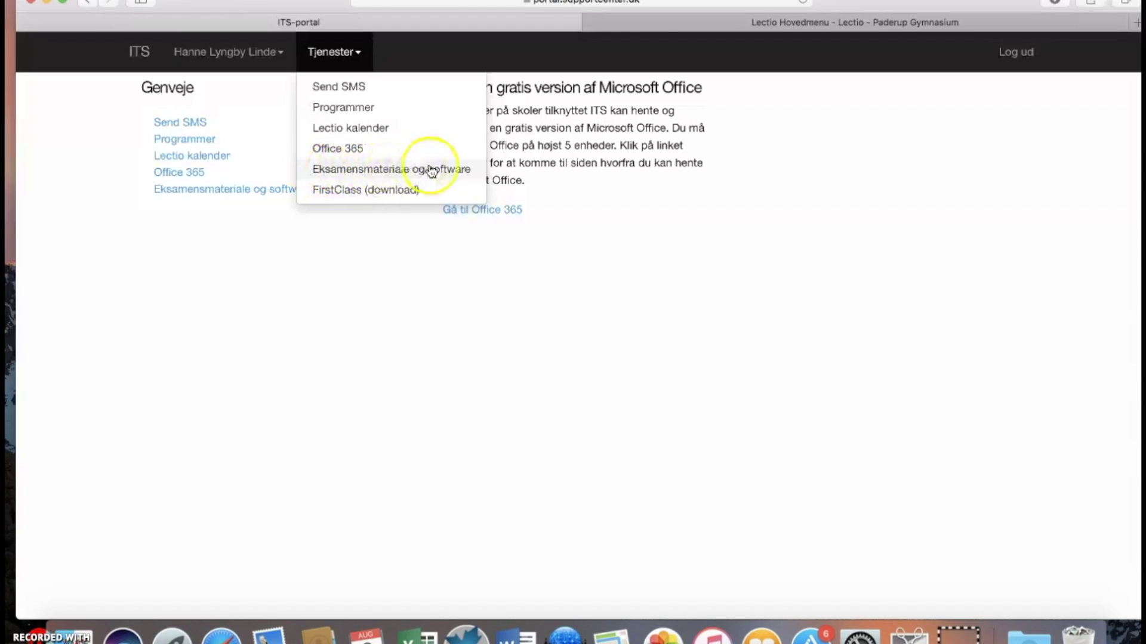
Download Maple 2017.2 Installer (Mac) from the Eksamensmateriale og software page.
left_click(354, 170)
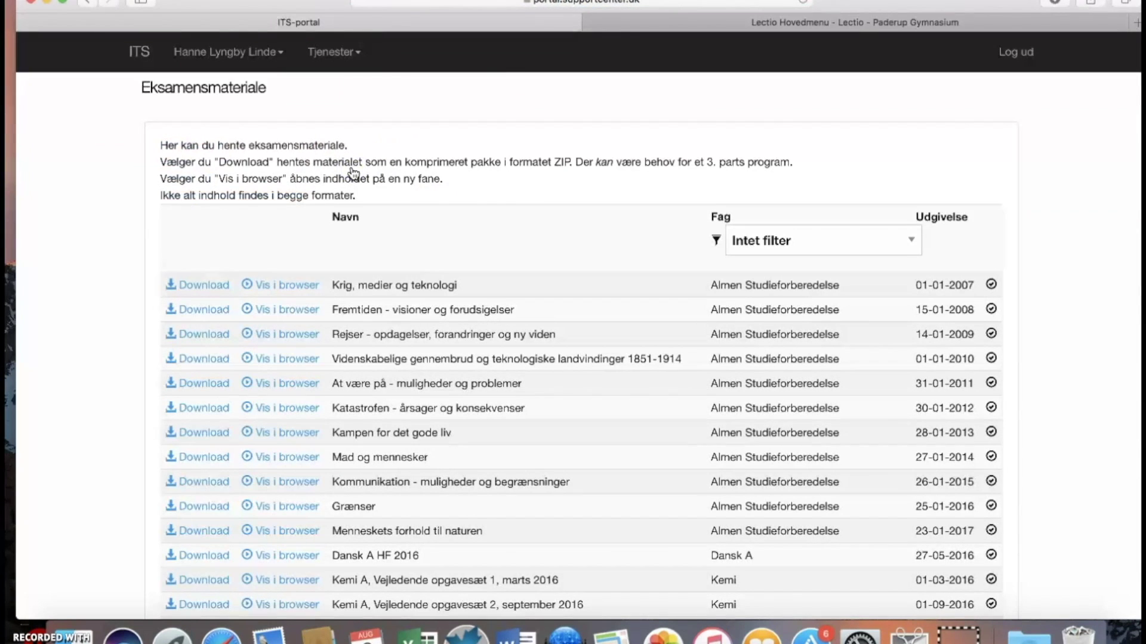
scroll(354, 173, "down", 5)
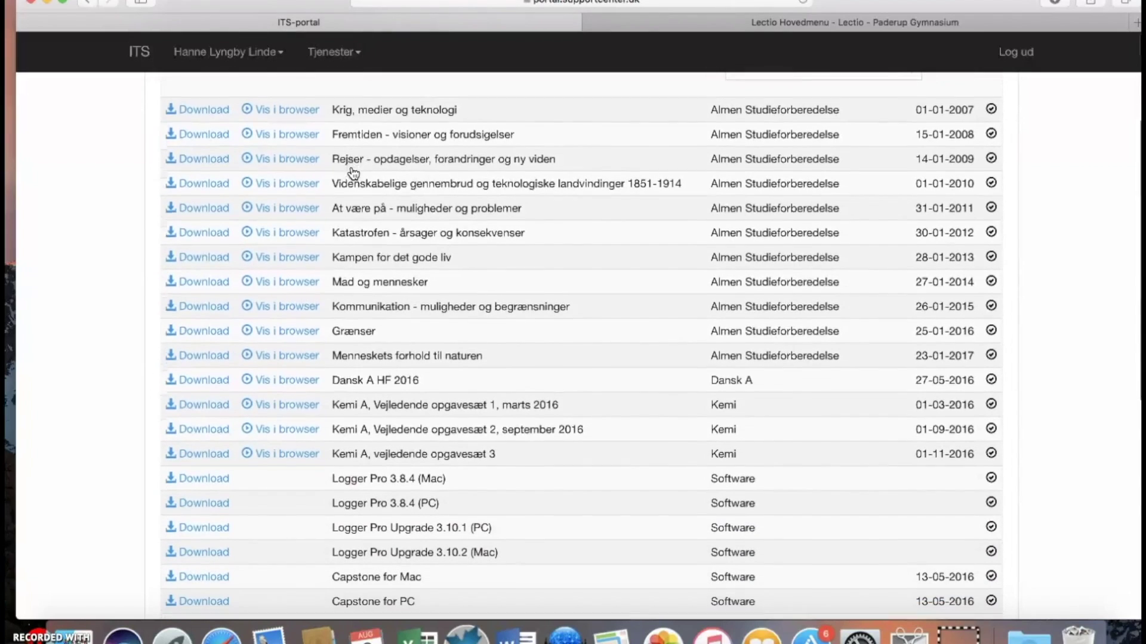
scroll(354, 173, "down", 12)
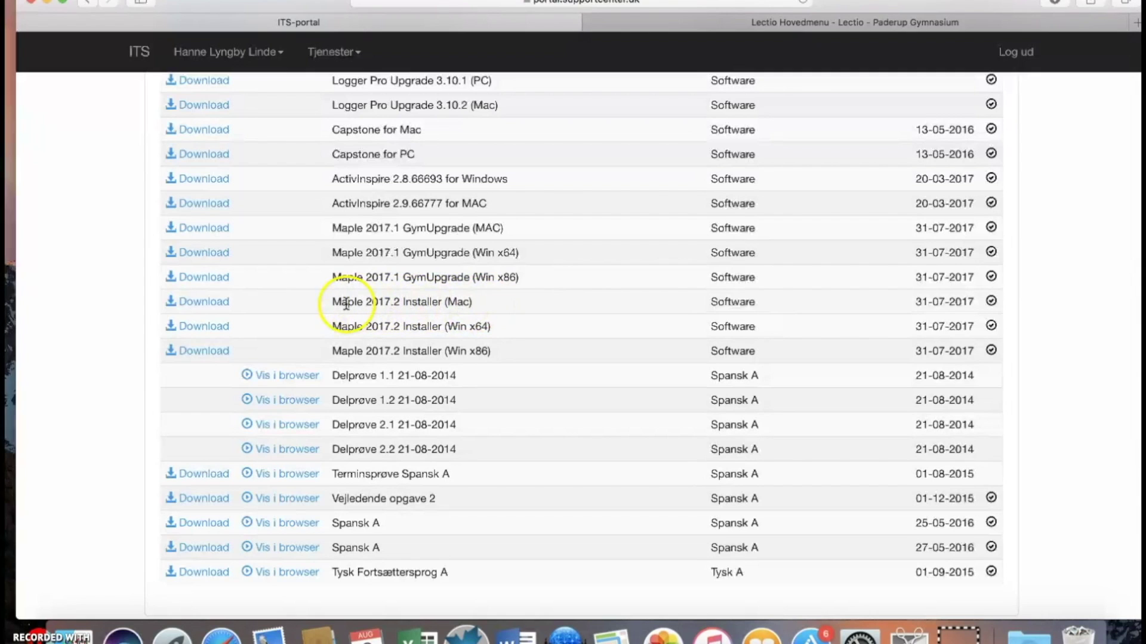
left_click(213, 304)
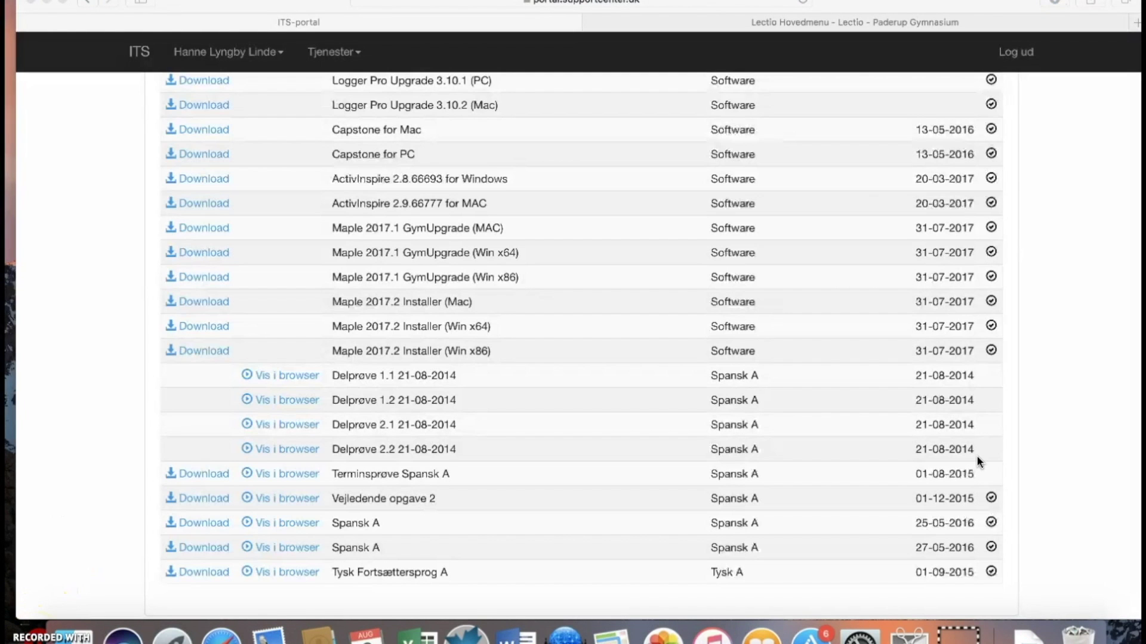
Open the downloaded Maple installer disk image and launch Maple2017.2MacInstaller.
left_click(1025, 634)
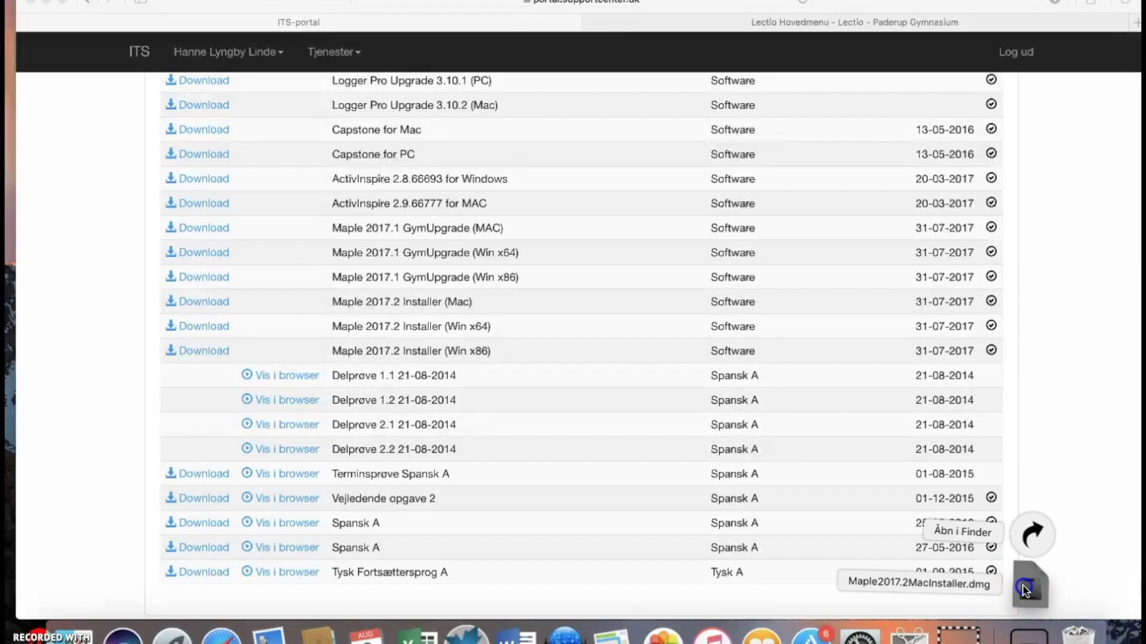
left_click(1025, 590)
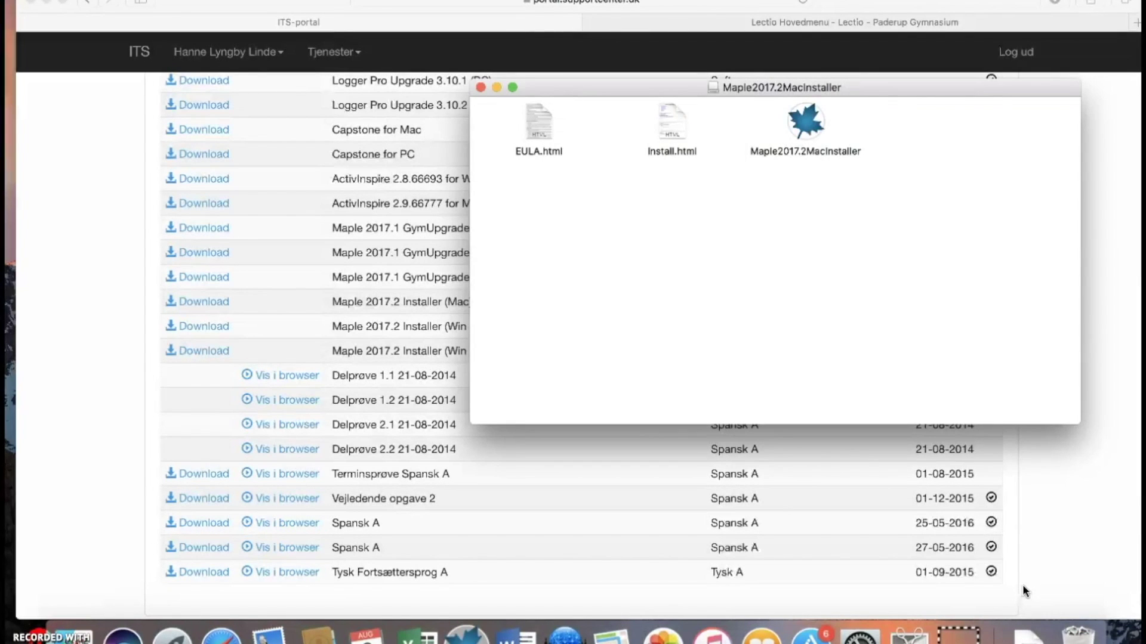
left_click(807, 127)
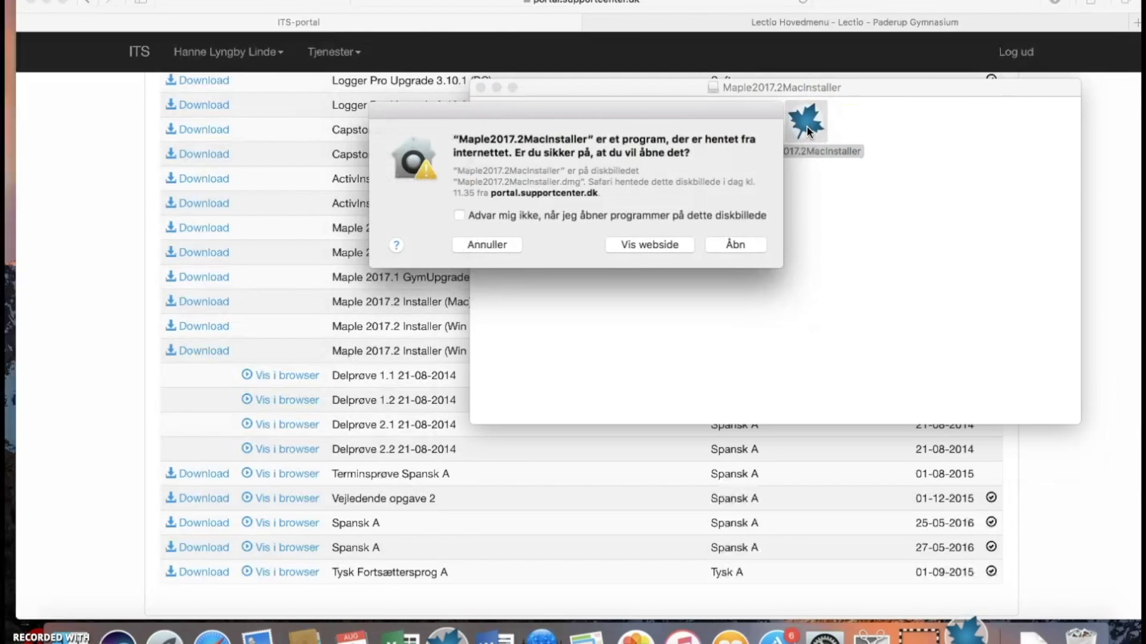
Allow the internet-downloaded installer to open and authorise it with the administrator password.
left_click(738, 245)
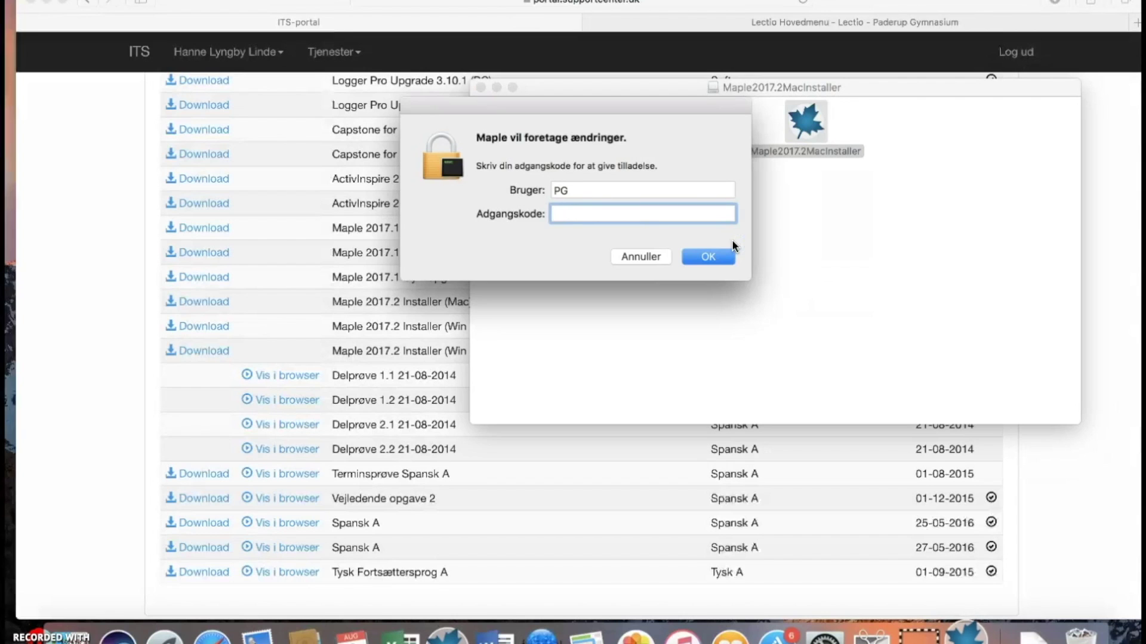
type("•••••")
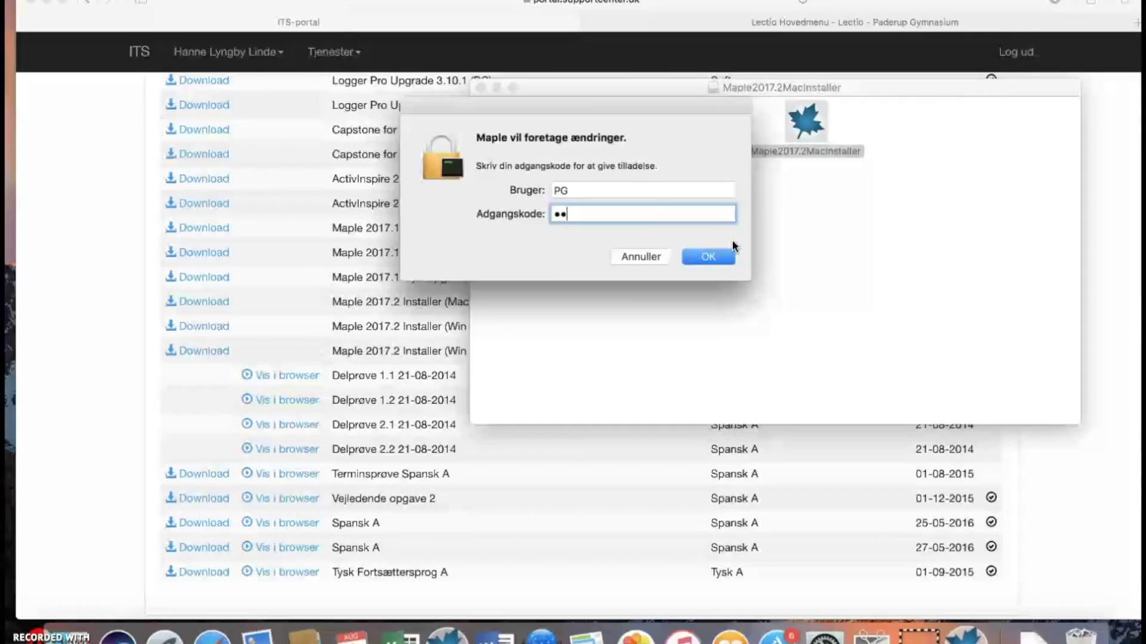
type("••••")
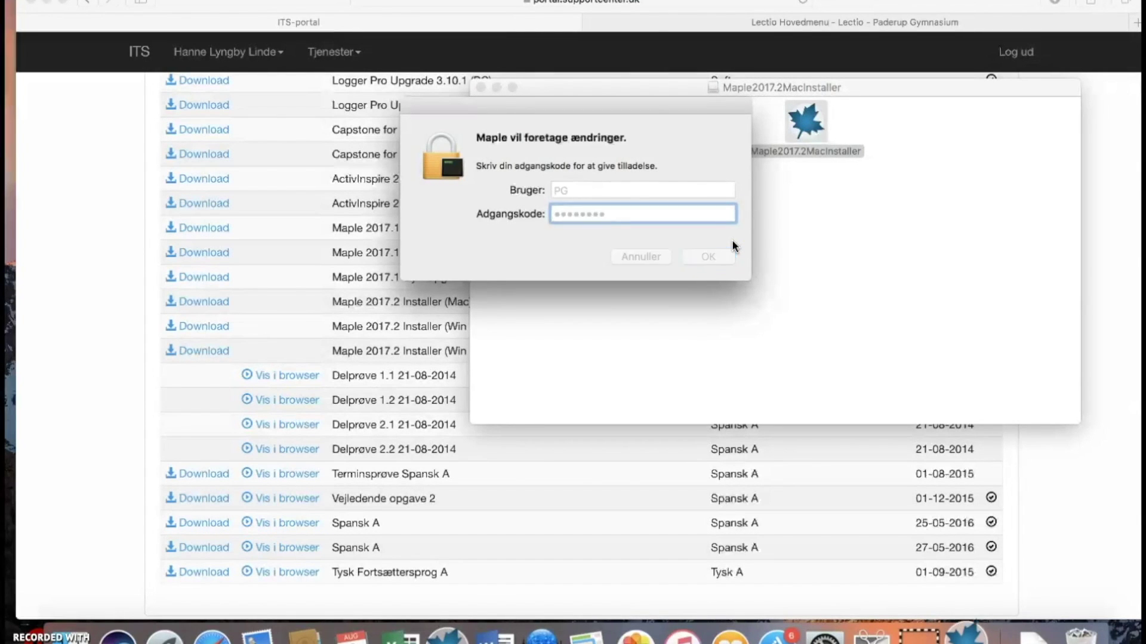
key("Return")
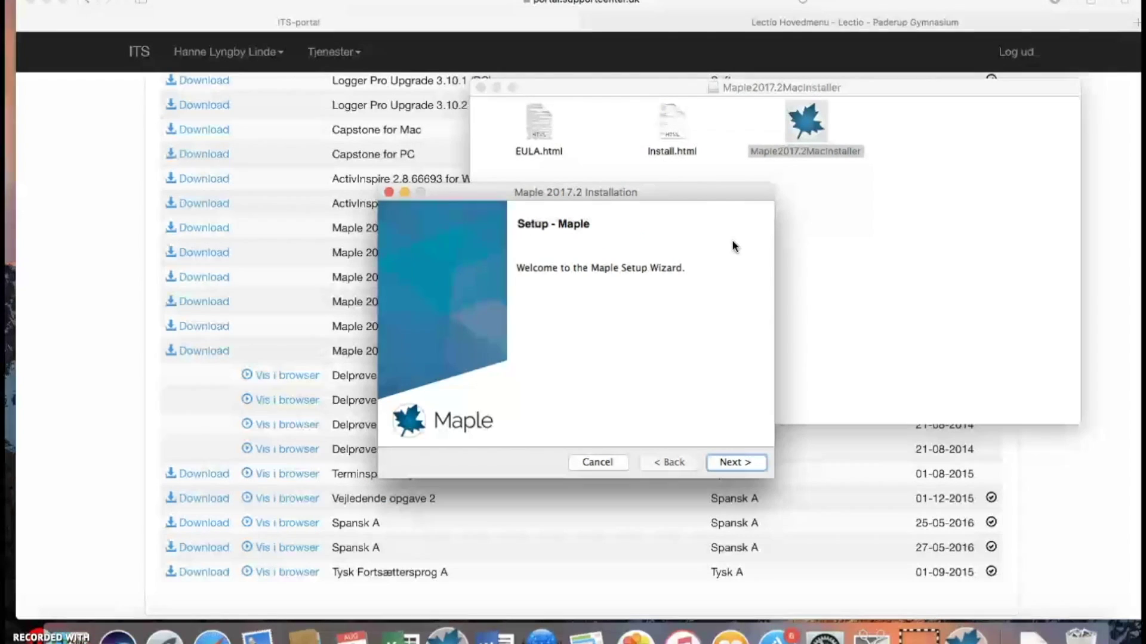
Accept the licence and install to /Applications/Maple 2017 with single-user licensing.
left_click(719, 460)
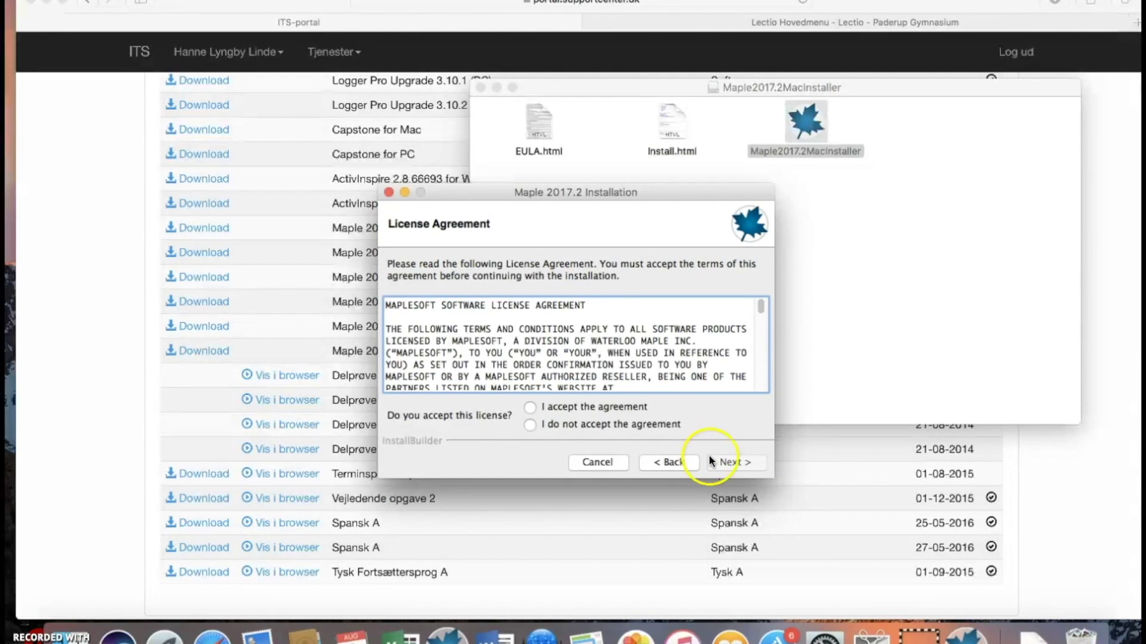
left_click(578, 406)
left_click(724, 462)
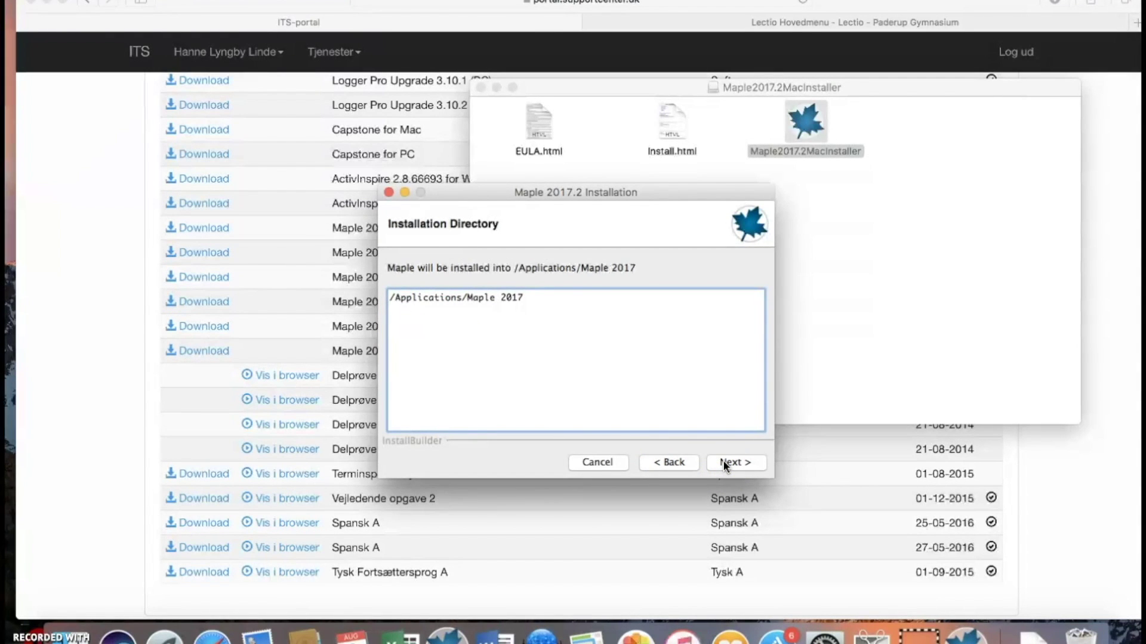
left_click(724, 463)
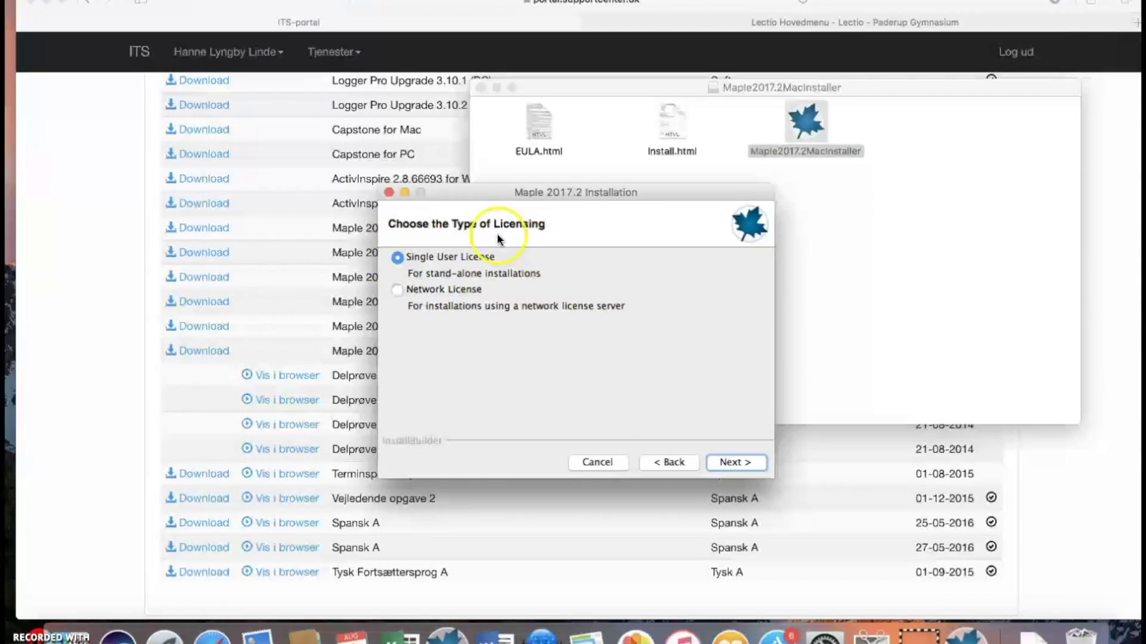
left_click(733, 463)
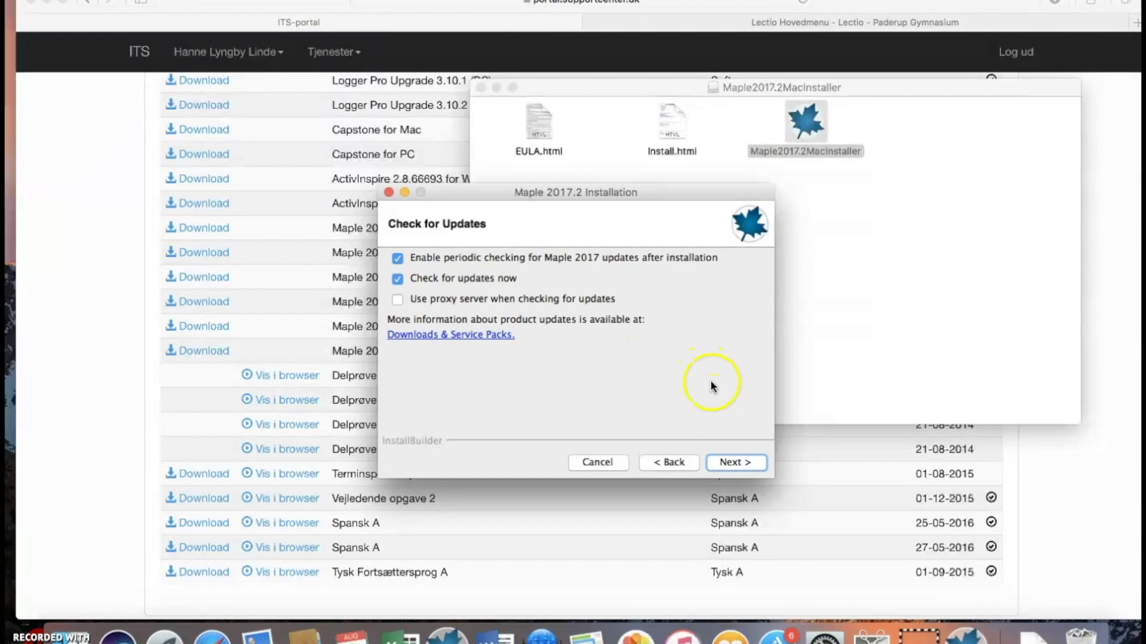
Check for updates, install Maple 2017.2 and finish with activation enabled.
left_click(733, 462)
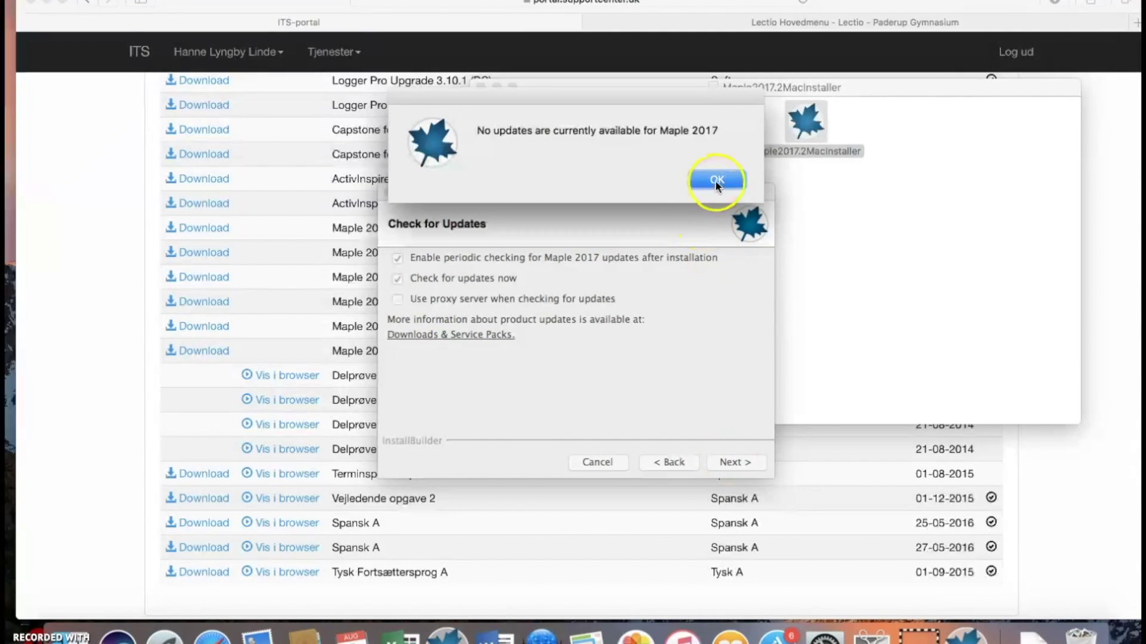
left_click(716, 180)
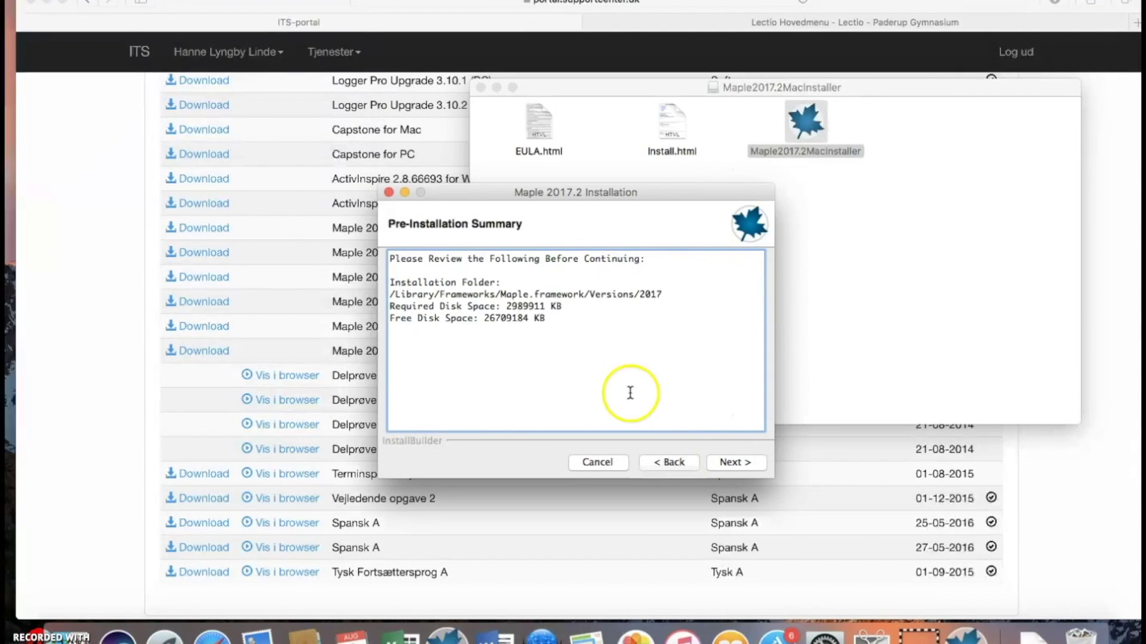
left_click(740, 464)
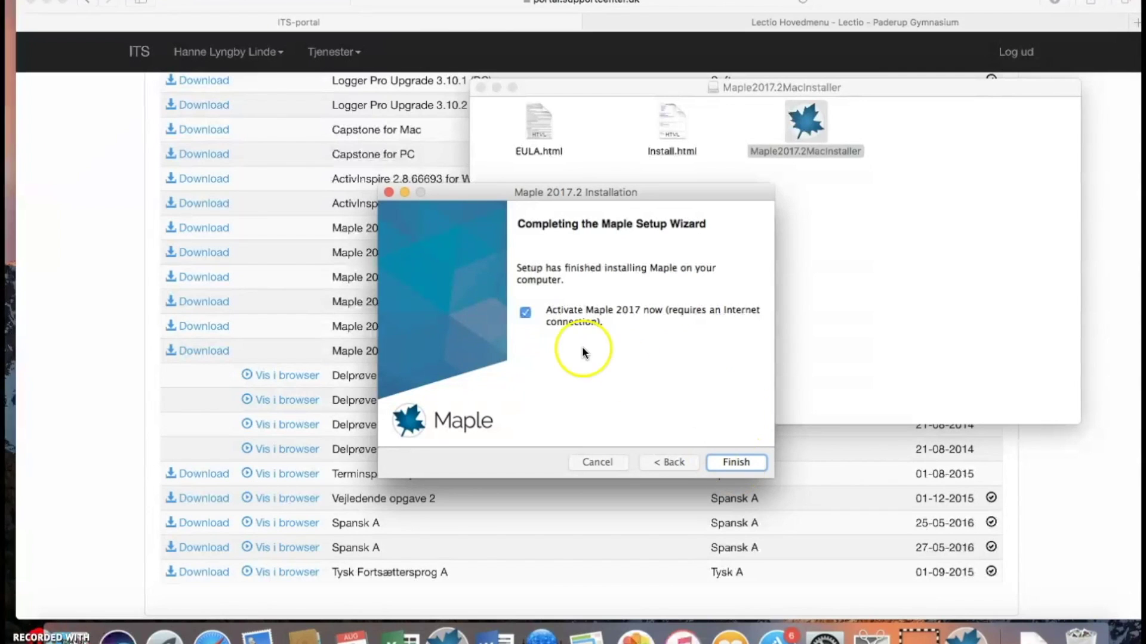
left_click(732, 461)
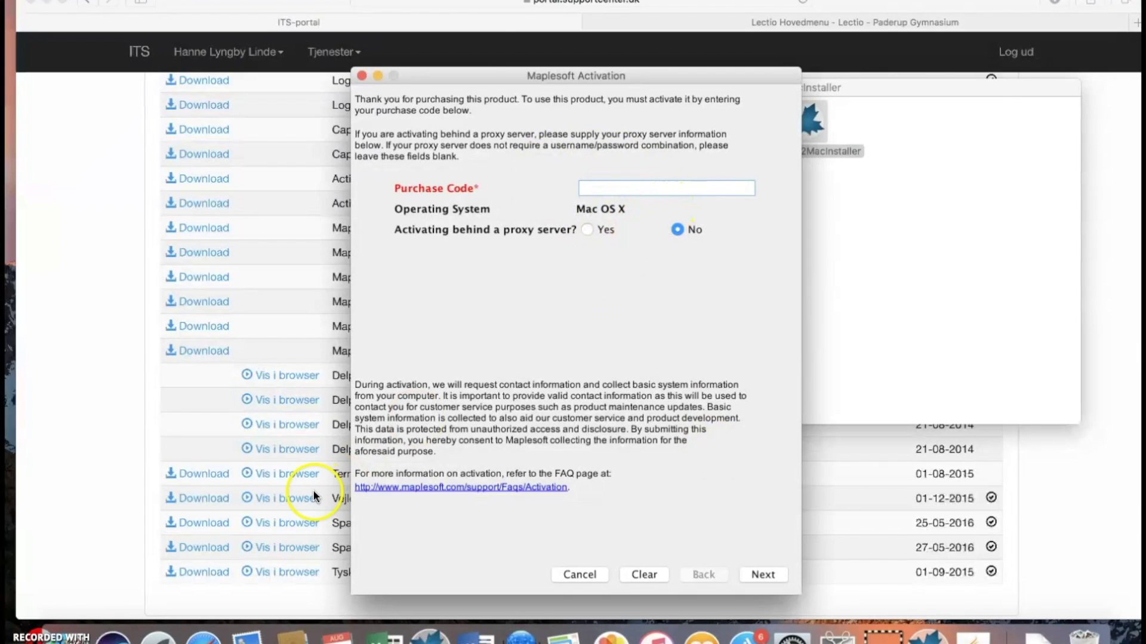
left_click(705, 24)
Log in to Lectio with the saved credentials without saving the password.
left_click(154, 82)
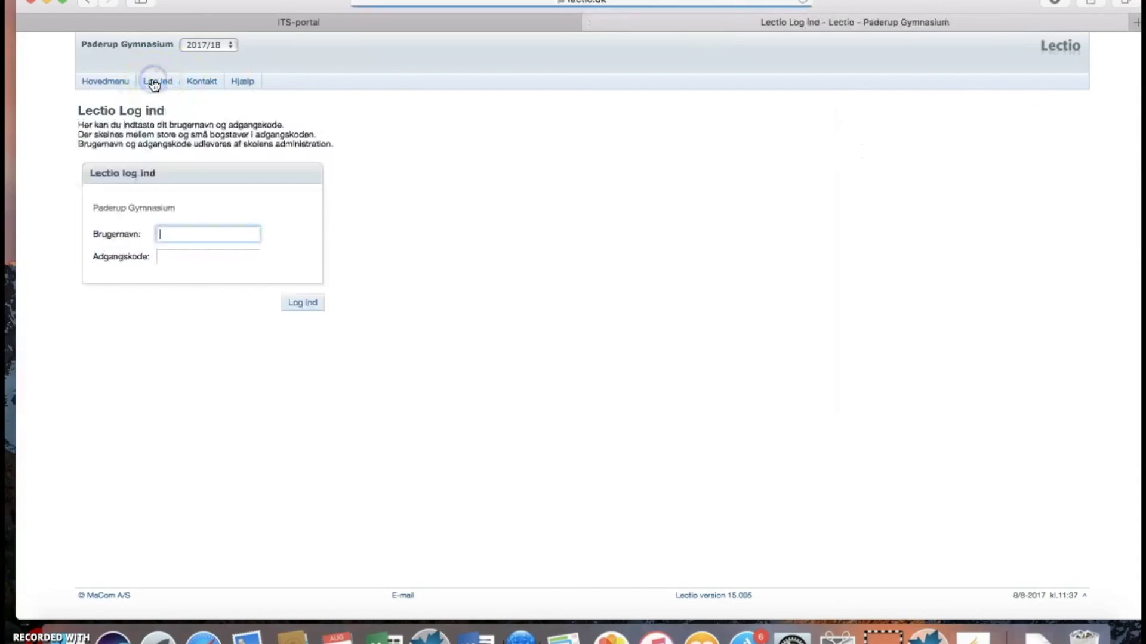
key("Down")
key("Return")
type("hl")
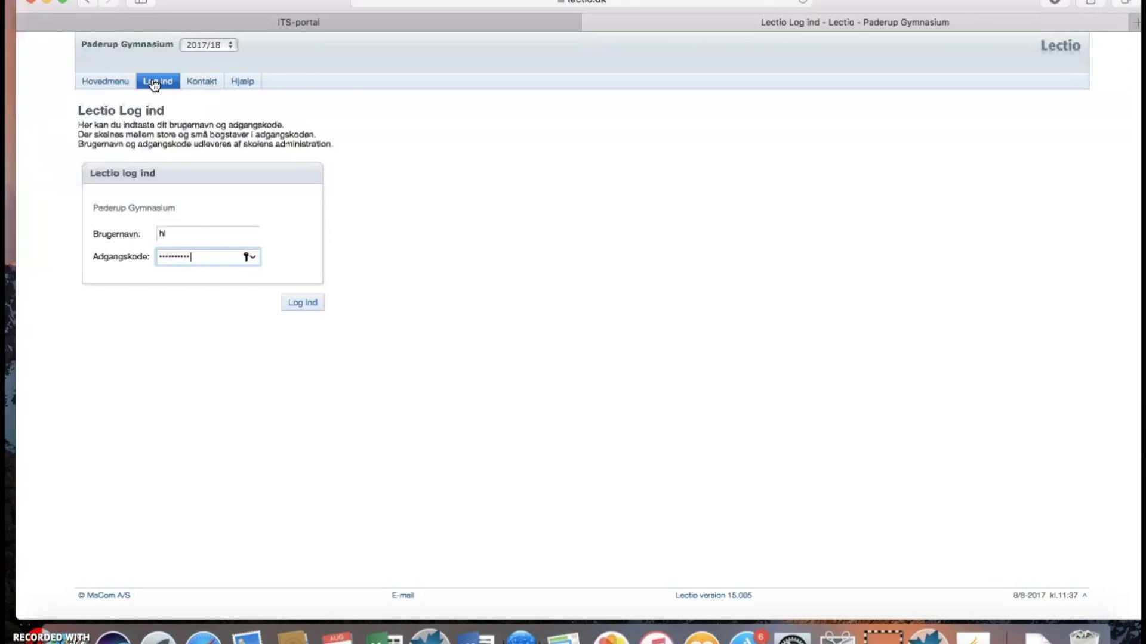
left_click(303, 302)
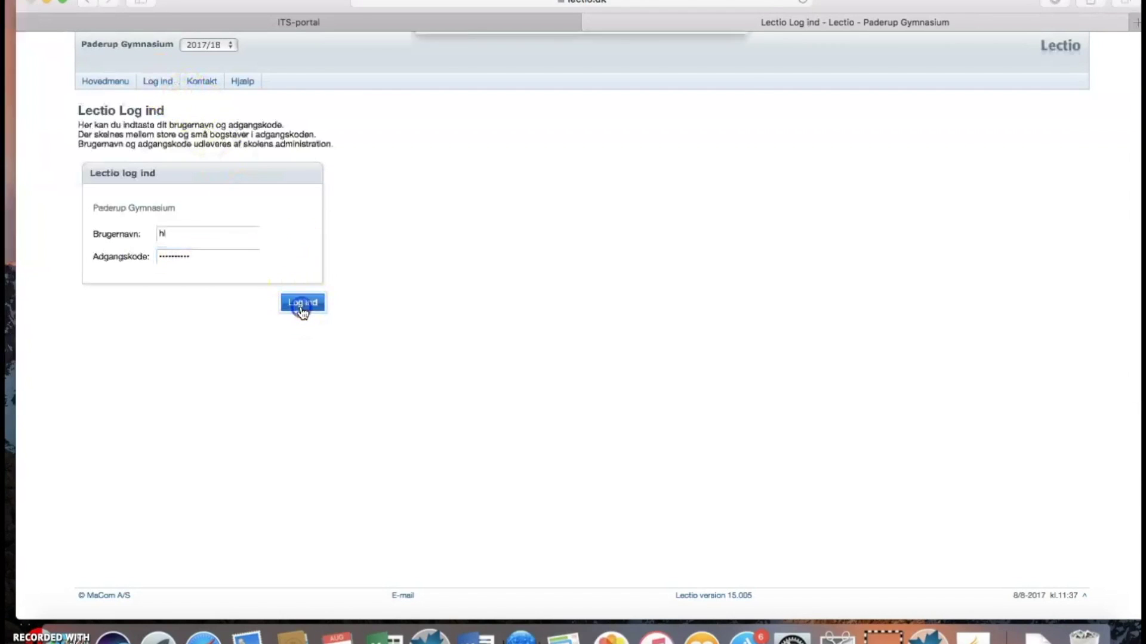
left_click(570, 112)
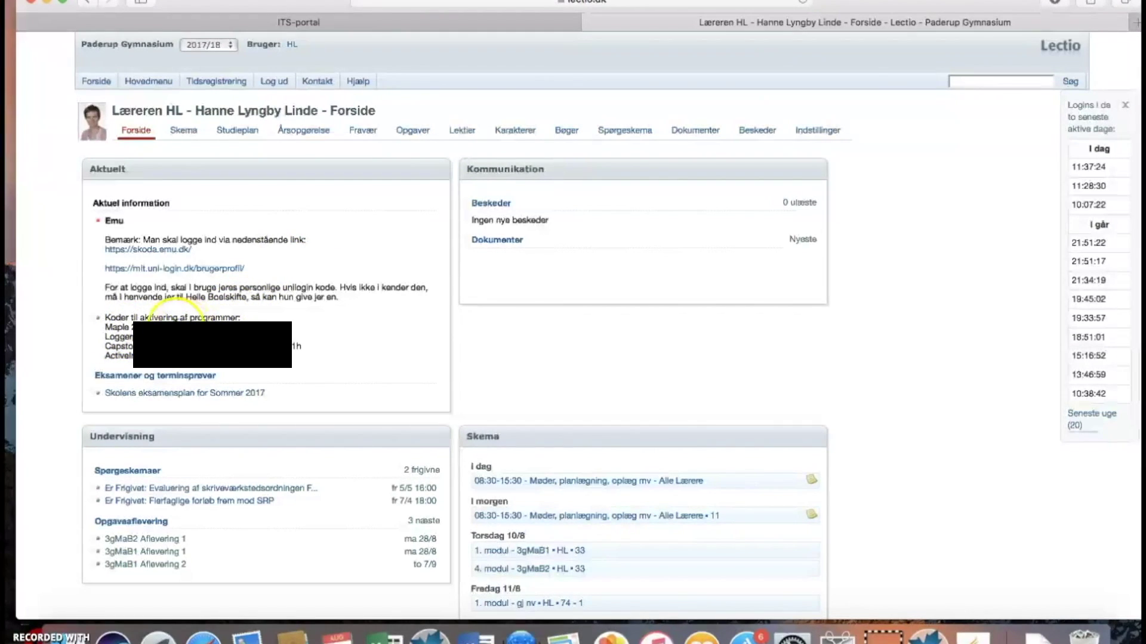
Find the program activation codes on the Lectio front page and return to the Maplesoft Activation window.
left_click(158, 324)
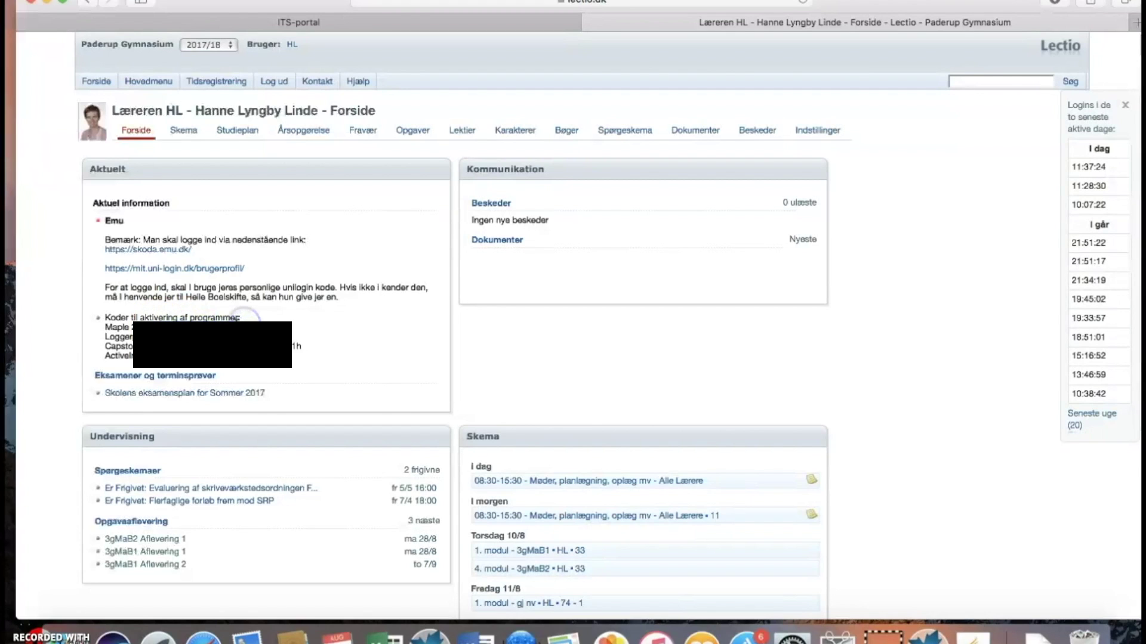
left_click(233, 325)
left_click(230, 326)
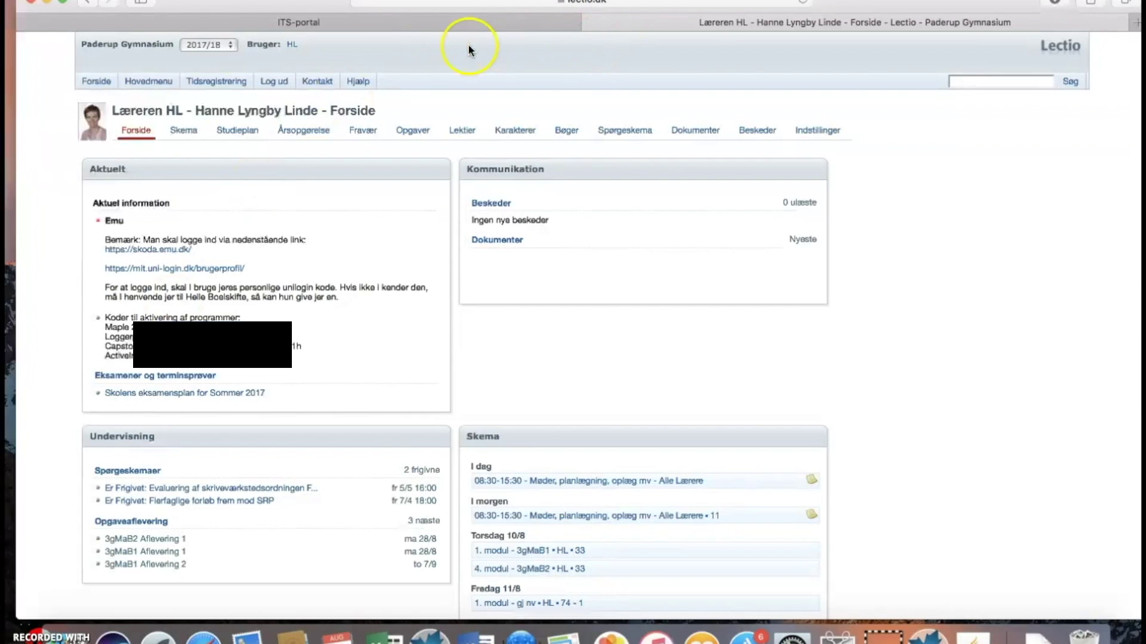
left_click(928, 635)
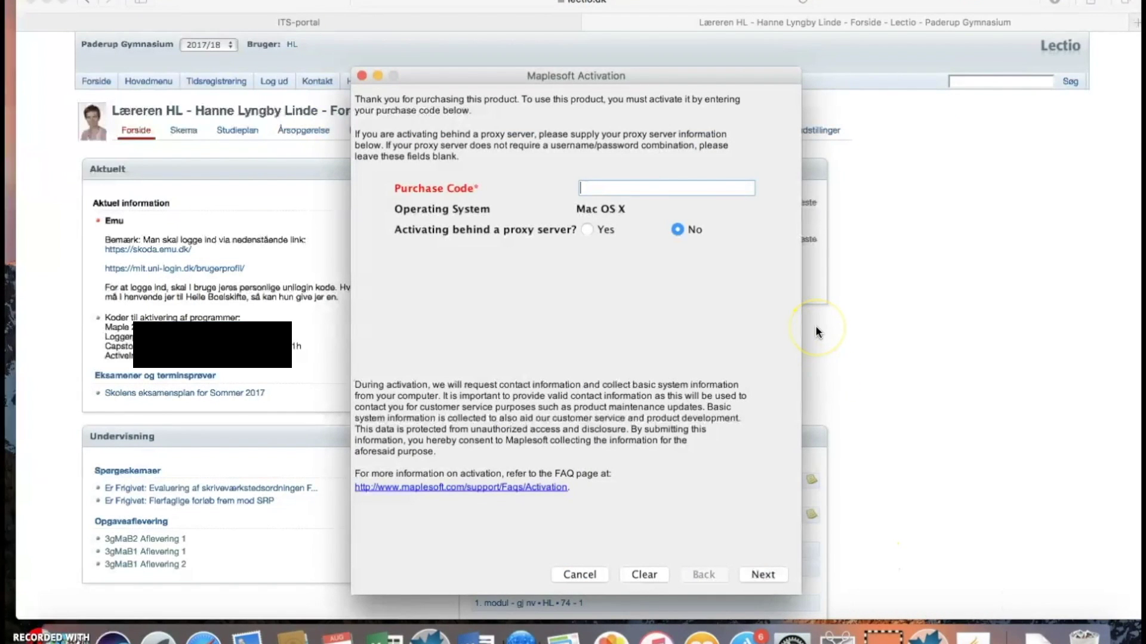
Paste the Maple purchase code into the Purchase Code field and submit it.
key("super+v")
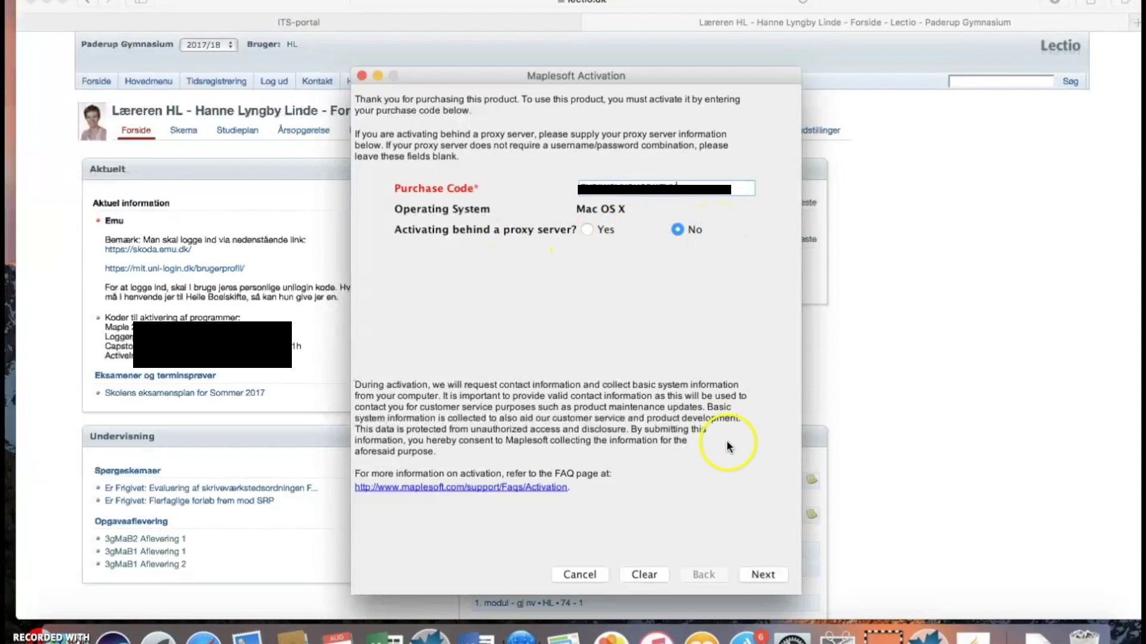
left_click(761, 575)
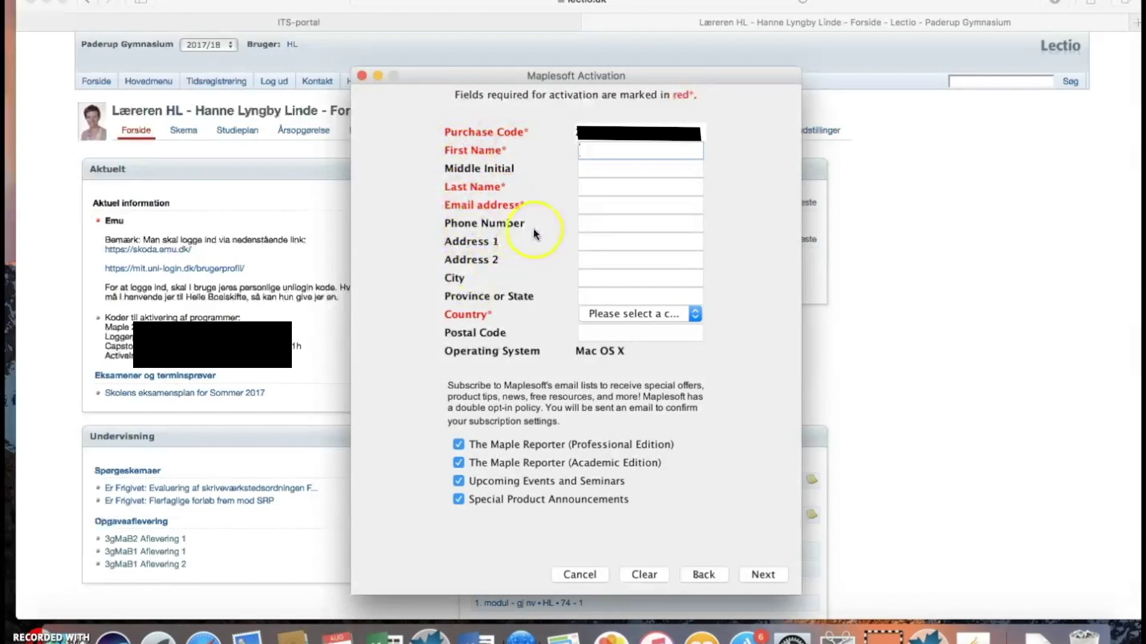
Enter the contact's first name, last name and e-mail, and set Country to Denmark.
key("Tab")
key("Tab")
key("Tab")
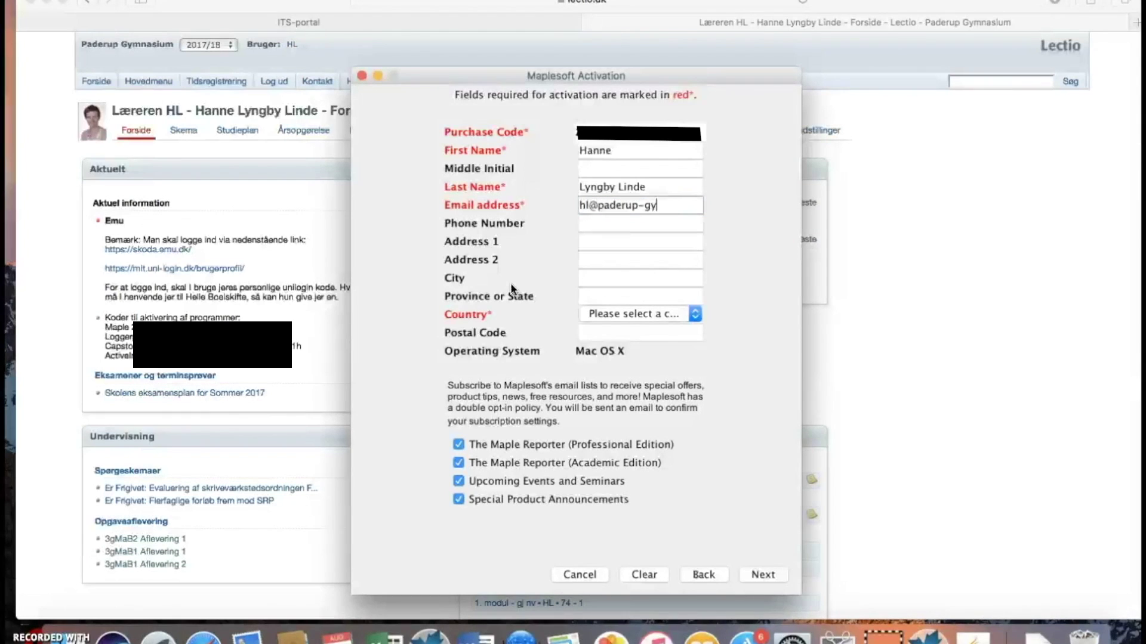
type("k")
key("Tab")
key("Tab")
key("Tab")
key("Tab")
key("Tab")
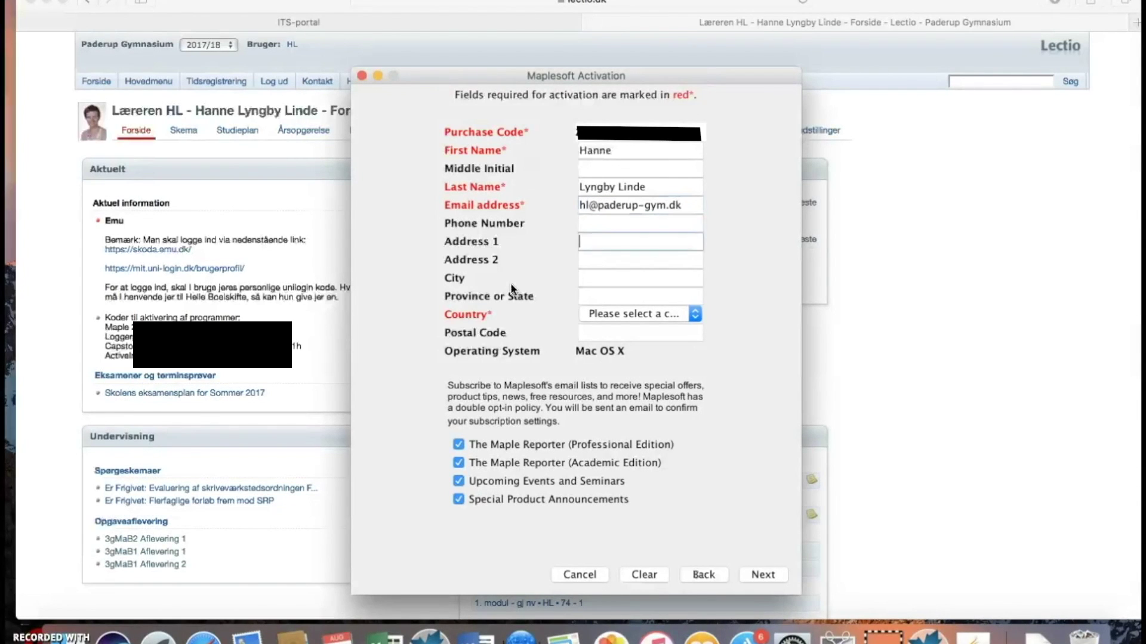
key("Tab")
key("d")
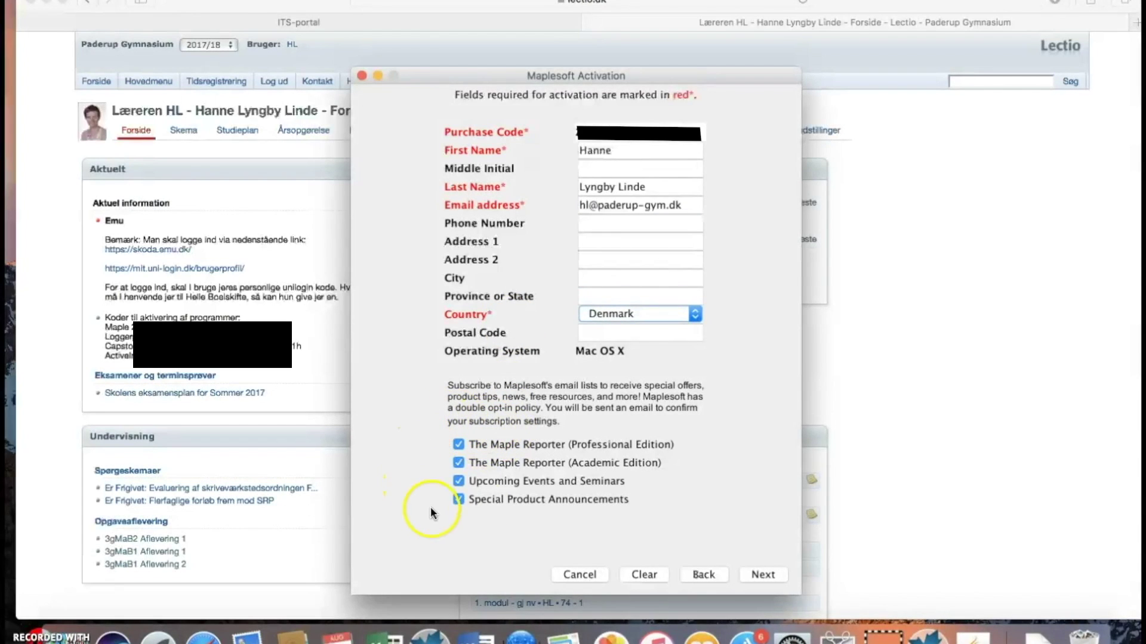
Untick the mailing-list subscriptions, submit the details and acknowledge the successful activation.
left_click(459, 444)
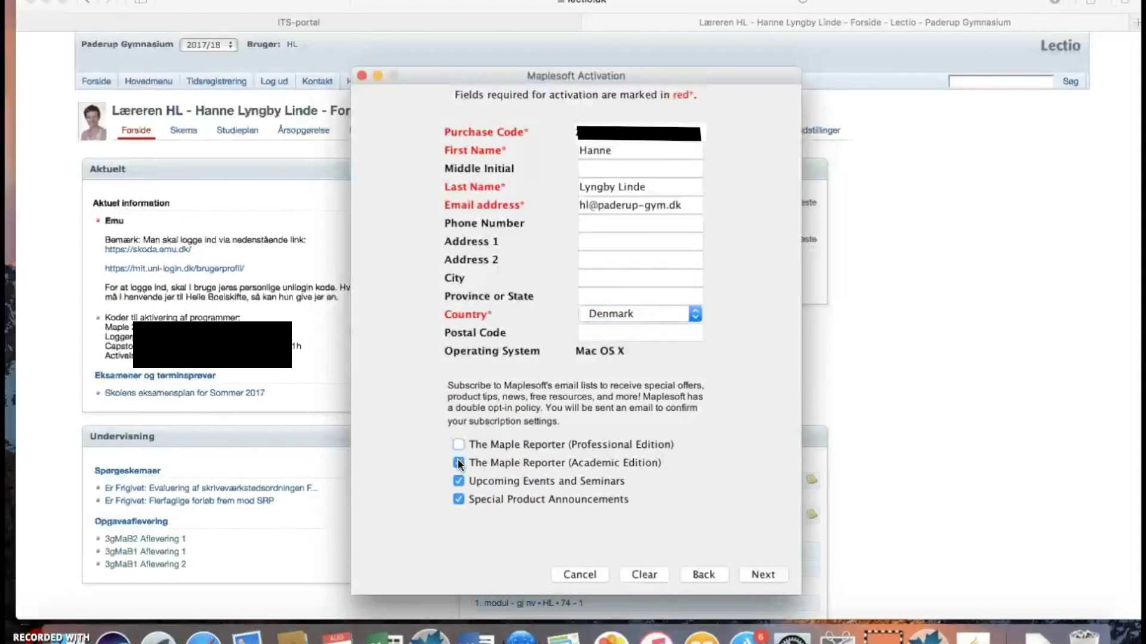
left_click(458, 499)
left_click(762, 575)
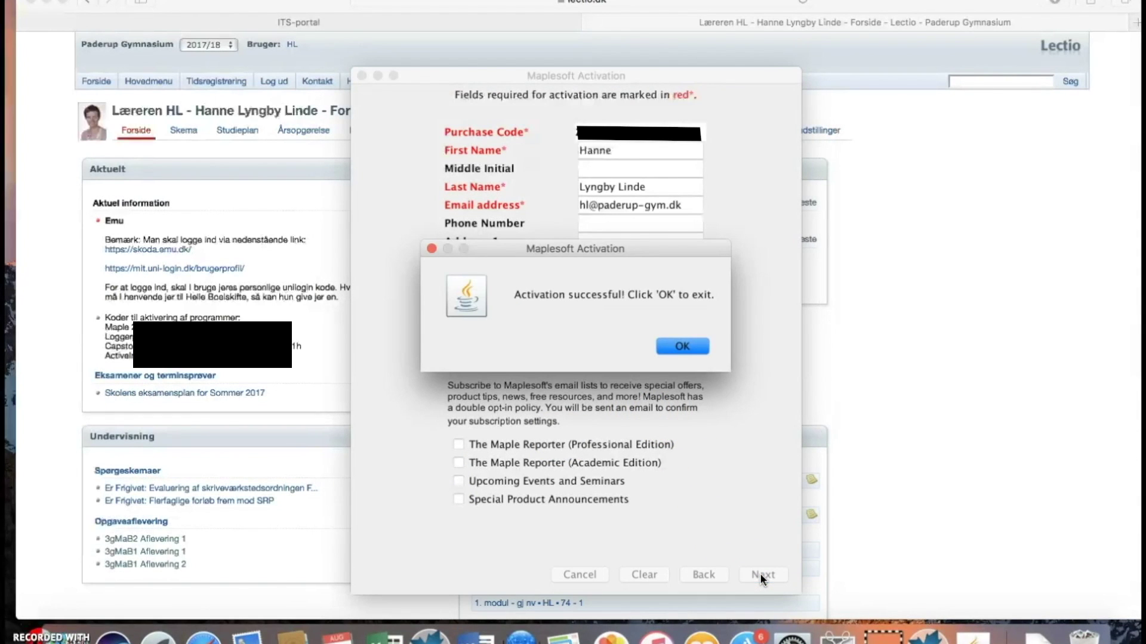
left_click(684, 346)
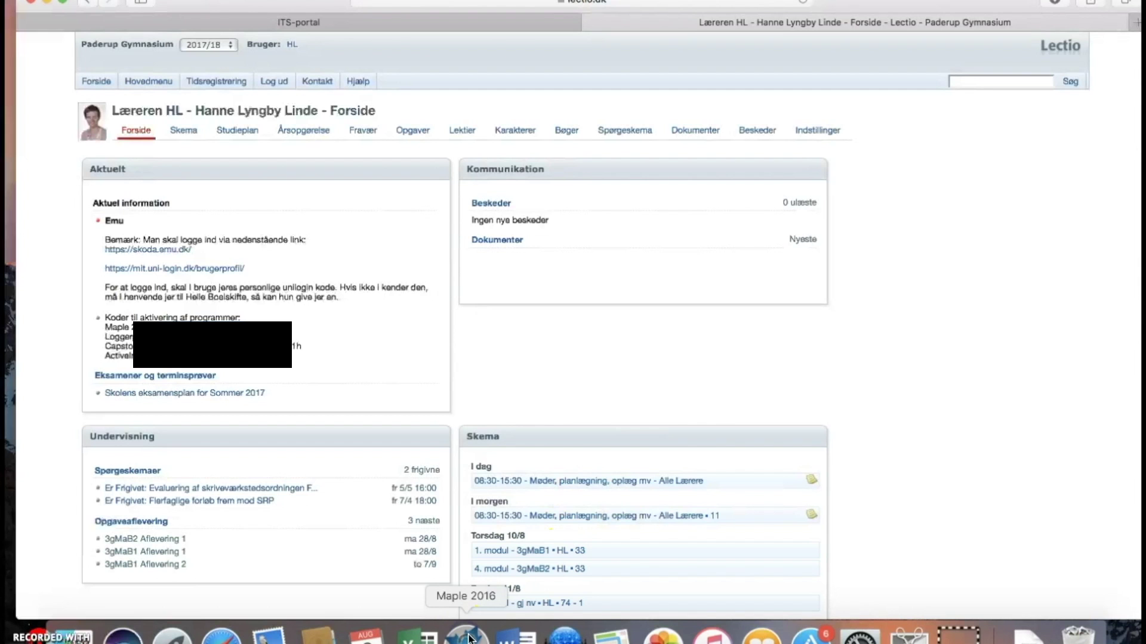
Close the installer disk window and launch Maple 2017 from the Programmer › Maple 2017 folder.
left_click(72, 633)
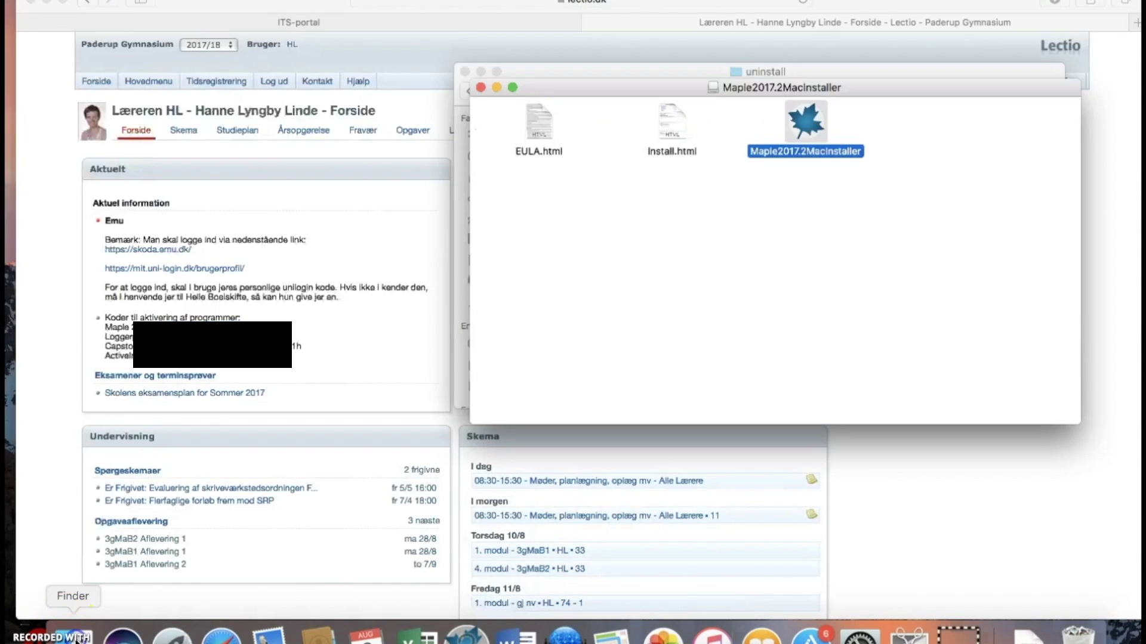
left_click(480, 88)
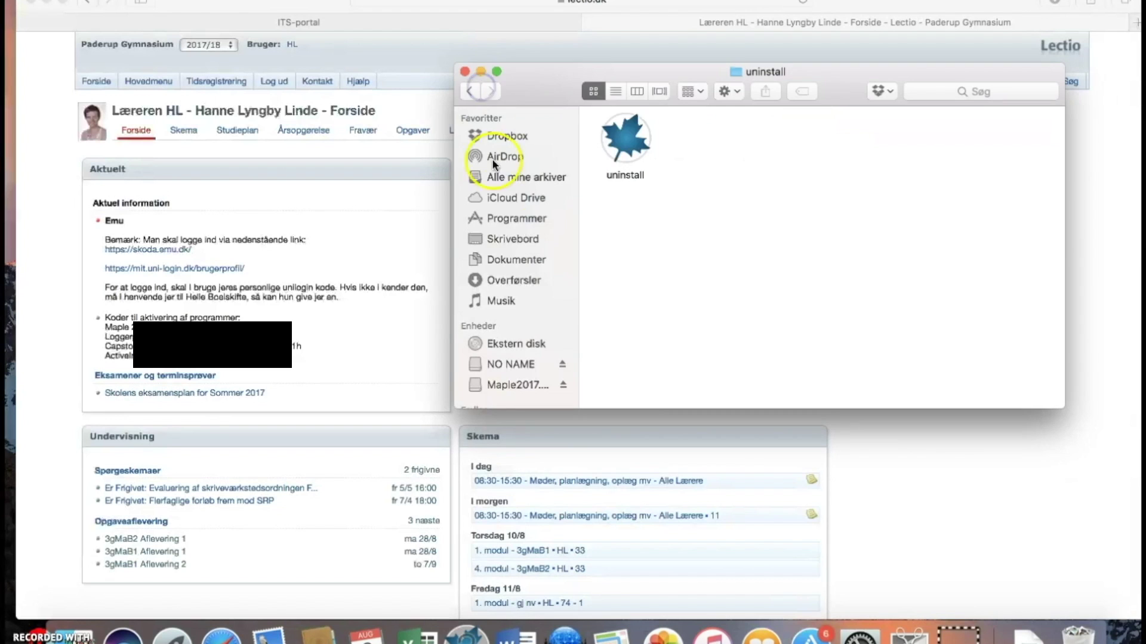
left_click(506, 220)
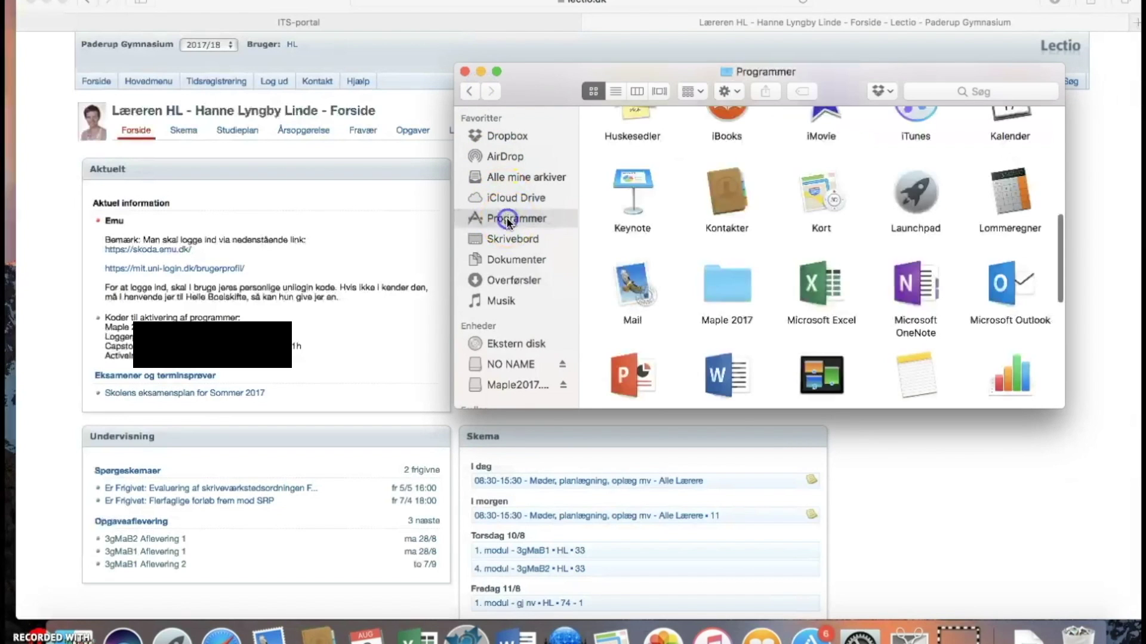
left_click(721, 289)
double_click(720, 286)
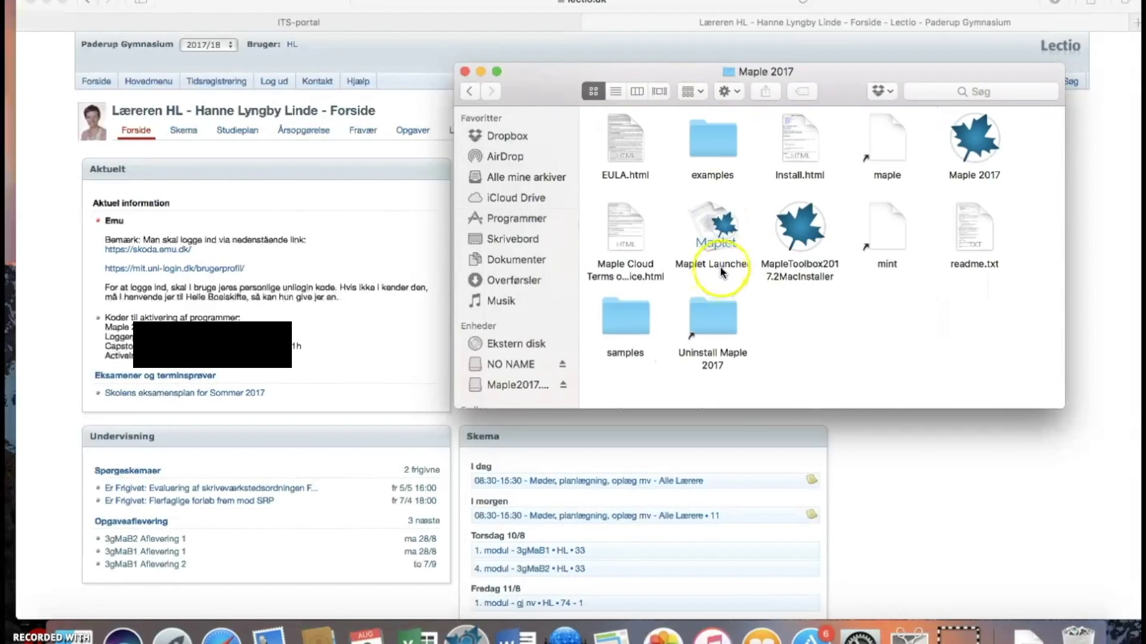
double_click(972, 158)
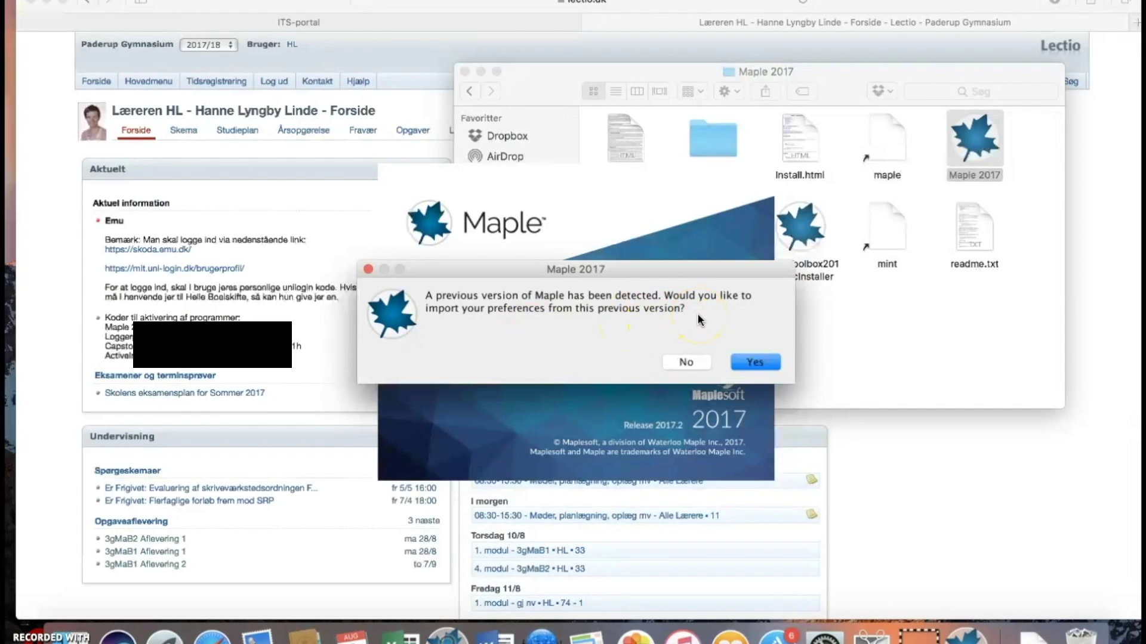
Import preferences from the previous Maple version, quit Maple, and return to the Lectio browser window.
left_click(754, 362)
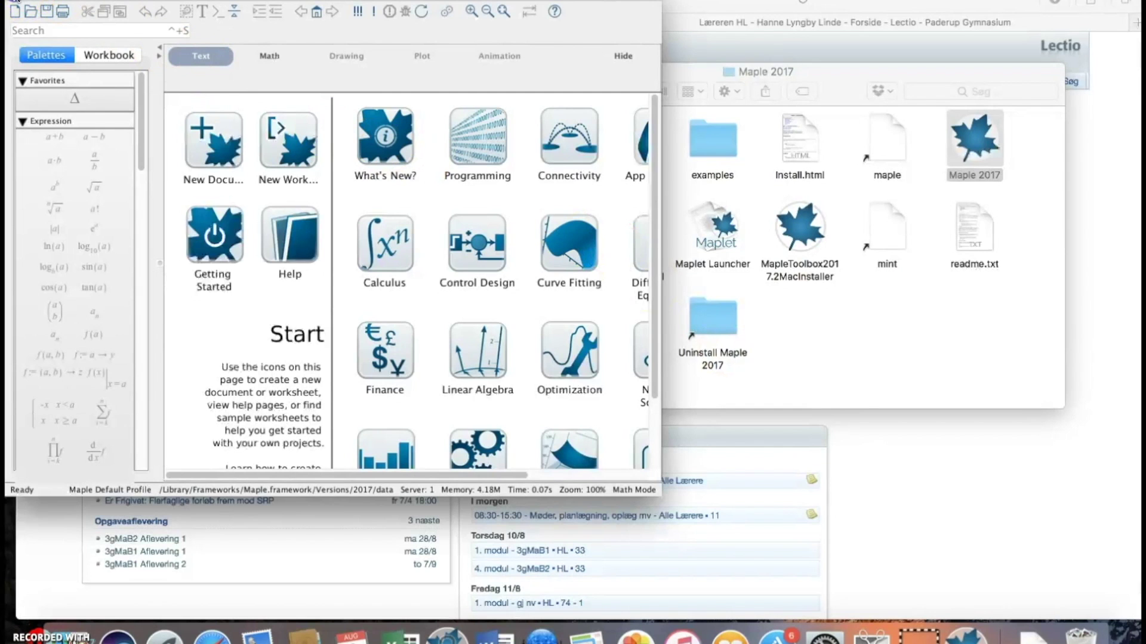
left_click(15, 2)
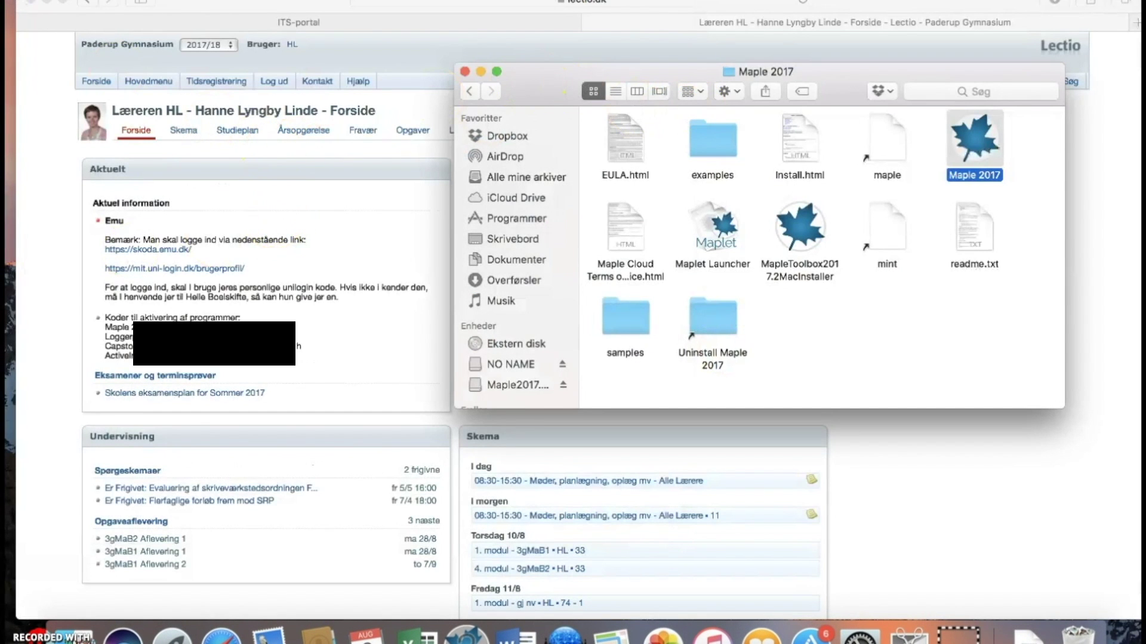
left_click(39, 242)
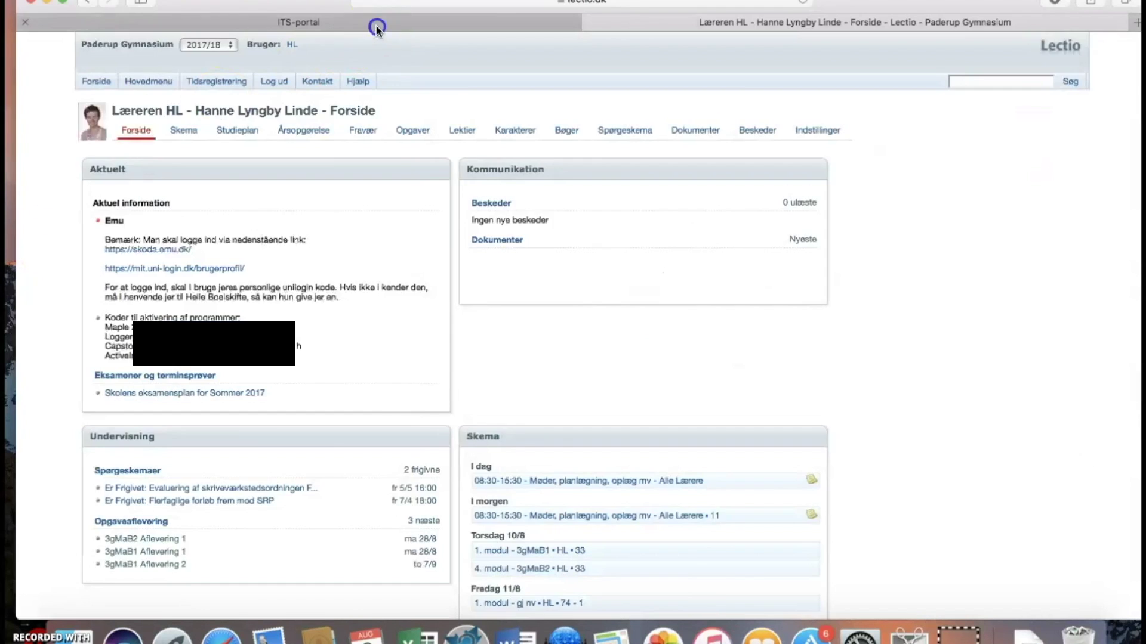
Download the Maple 2017.1 GymUpgrade for Mac from the ITS portal and open Maple2017MacGYMUpgrade.dmg.
left_click(376, 27)
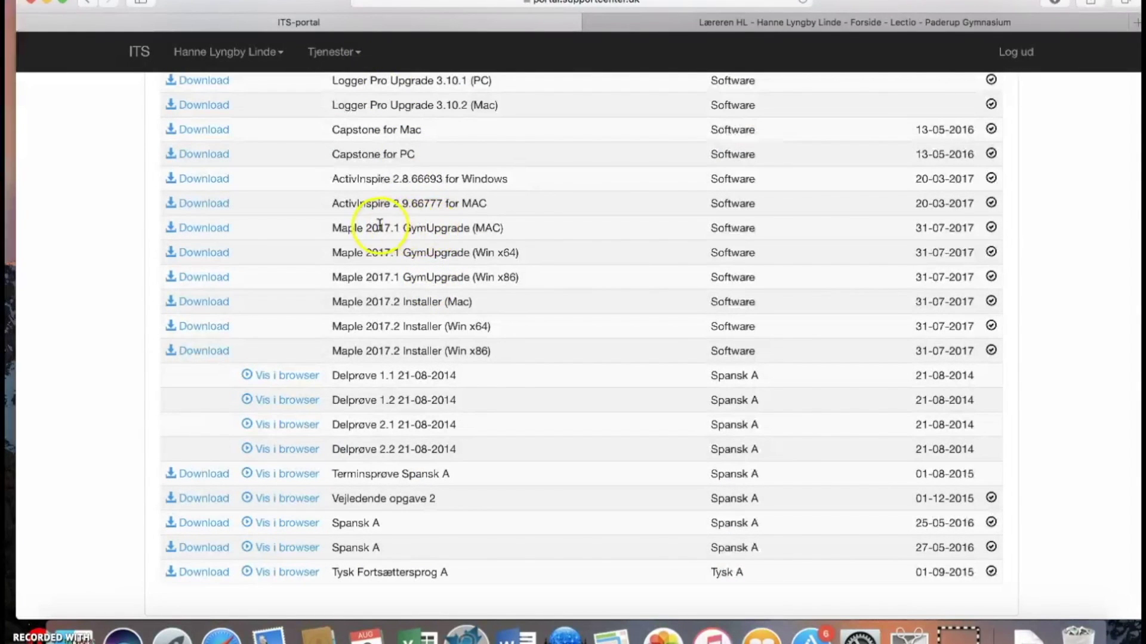
left_click(210, 228)
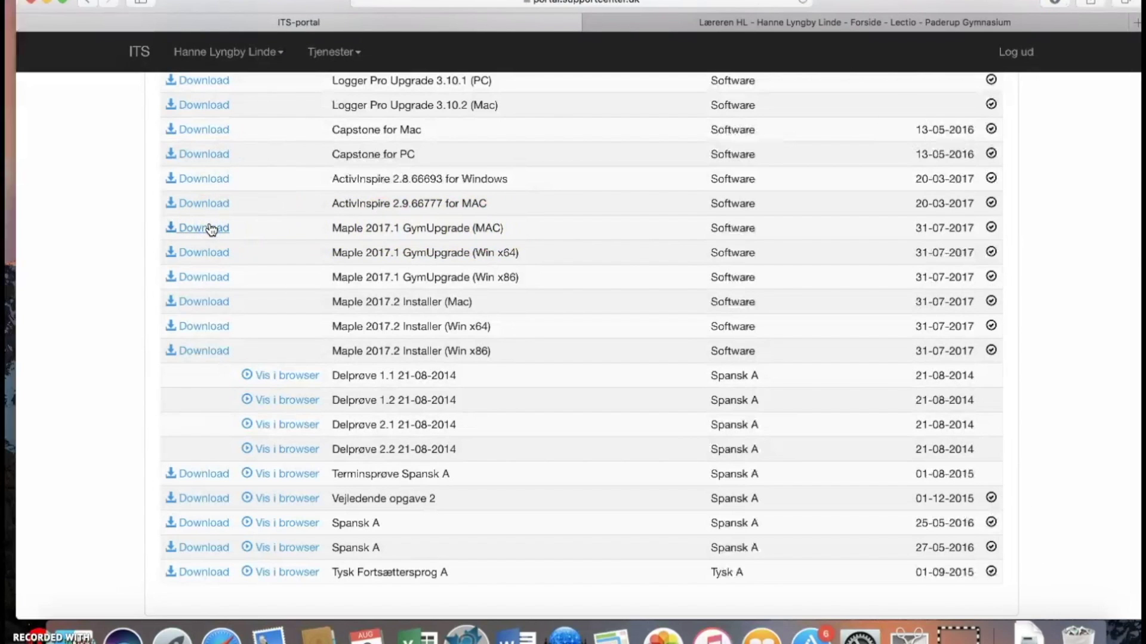
left_click(736, 285)
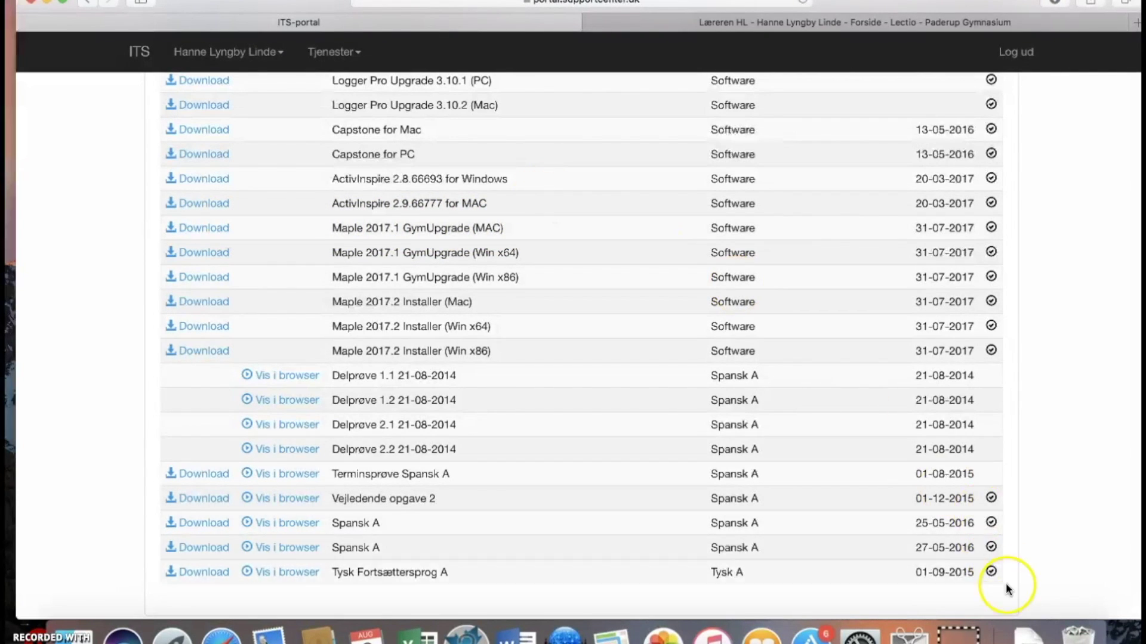
left_click(1024, 632)
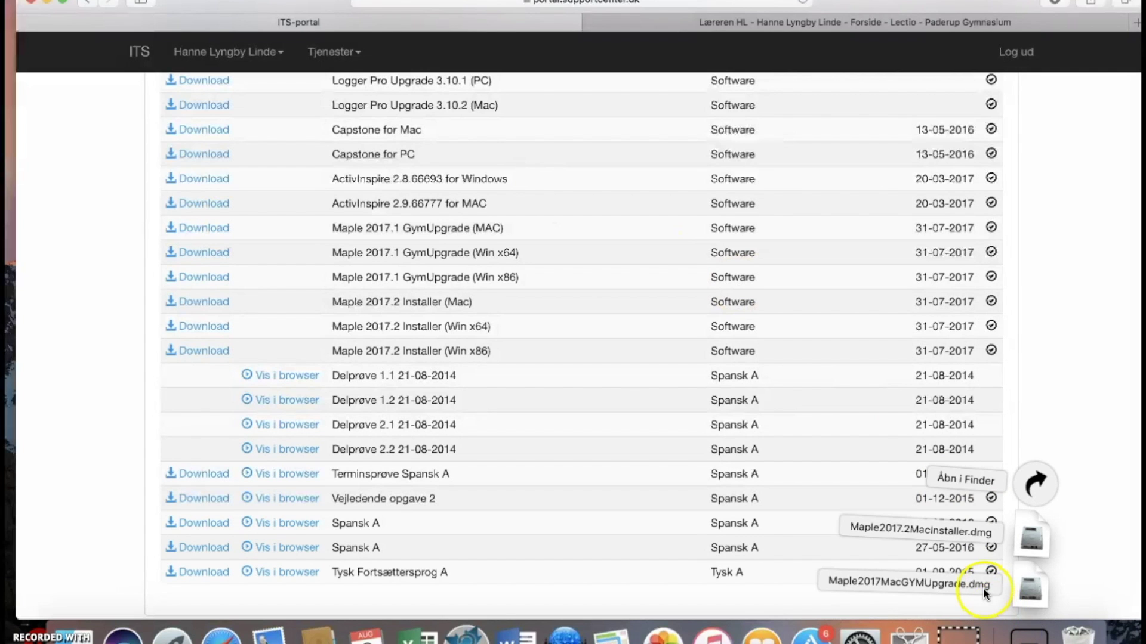
left_click(1024, 581)
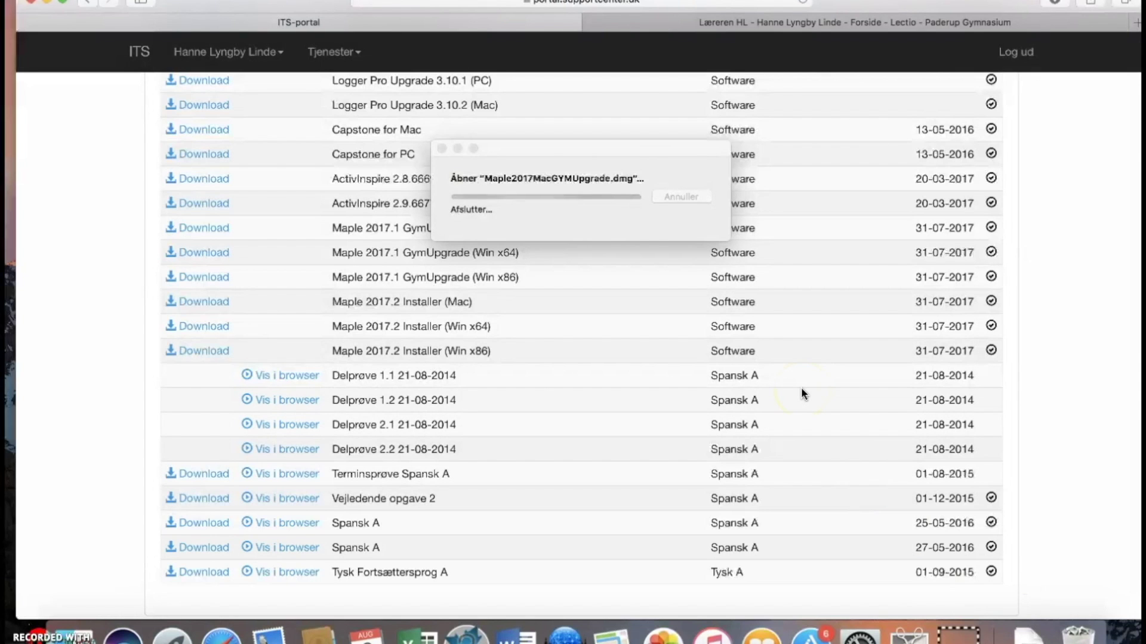
Launch the GYM upgrade installer and authorise it with the administrator password.
double_click(672, 129)
left_click(722, 243)
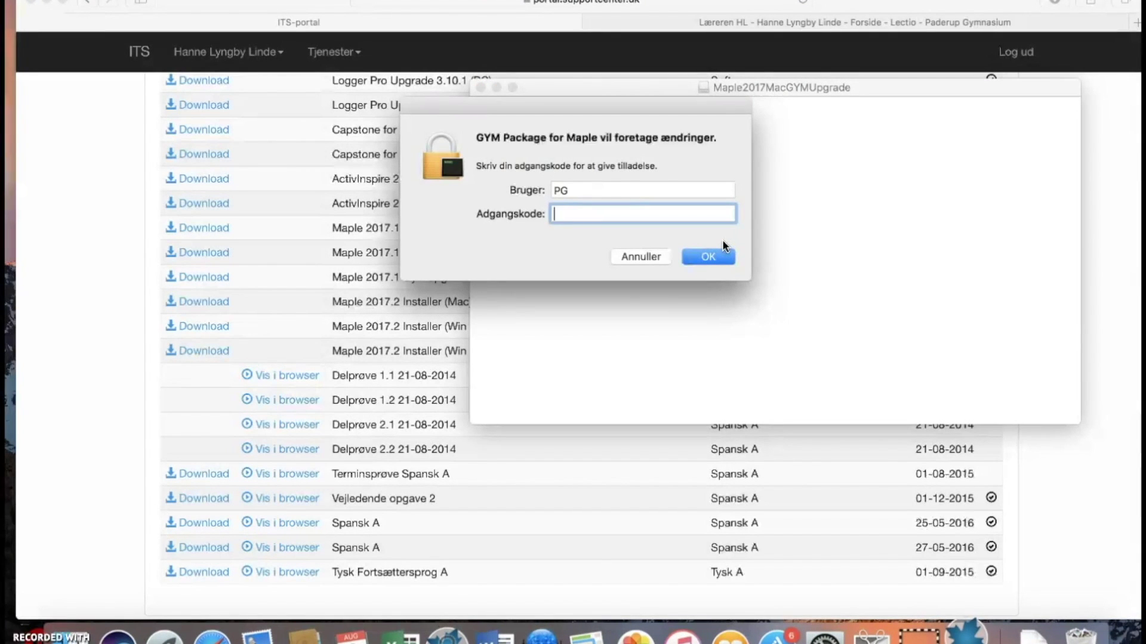
type("••••")
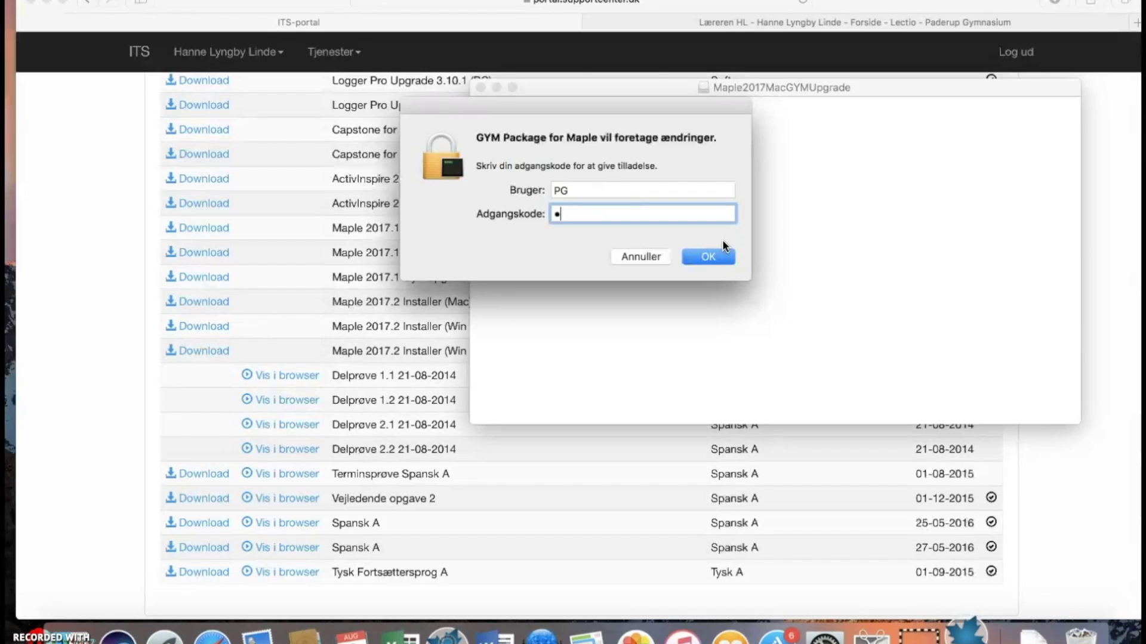
type("•••••")
key("Return")
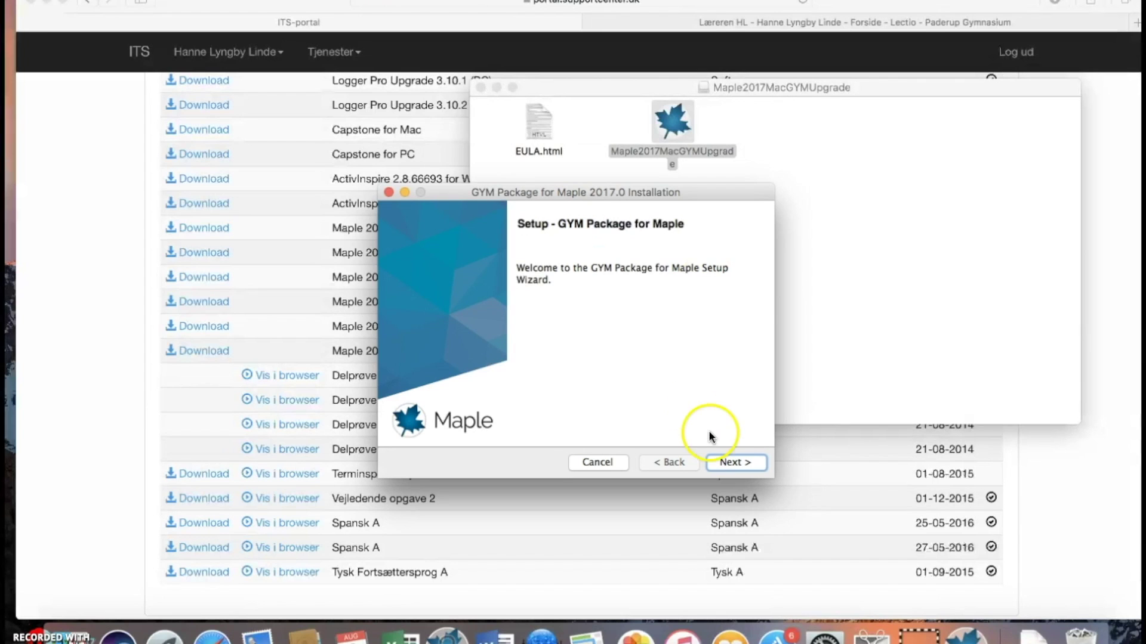
Accept the license, install the GYM Package for Maple, and close the upgrade disk window.
left_click(738, 461)
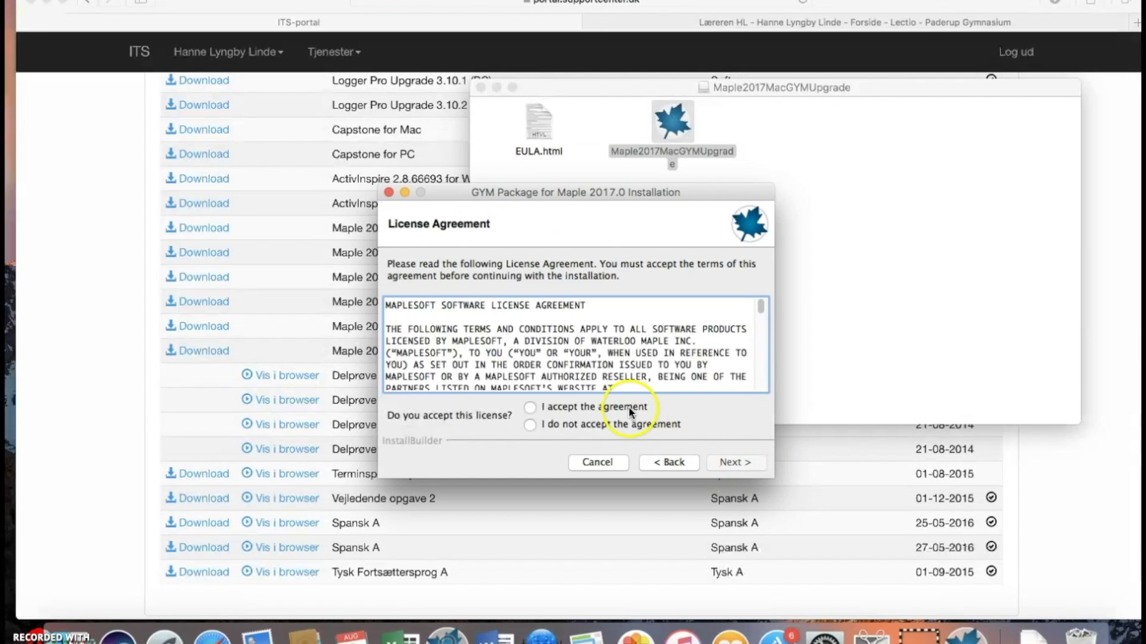
left_click(612, 405)
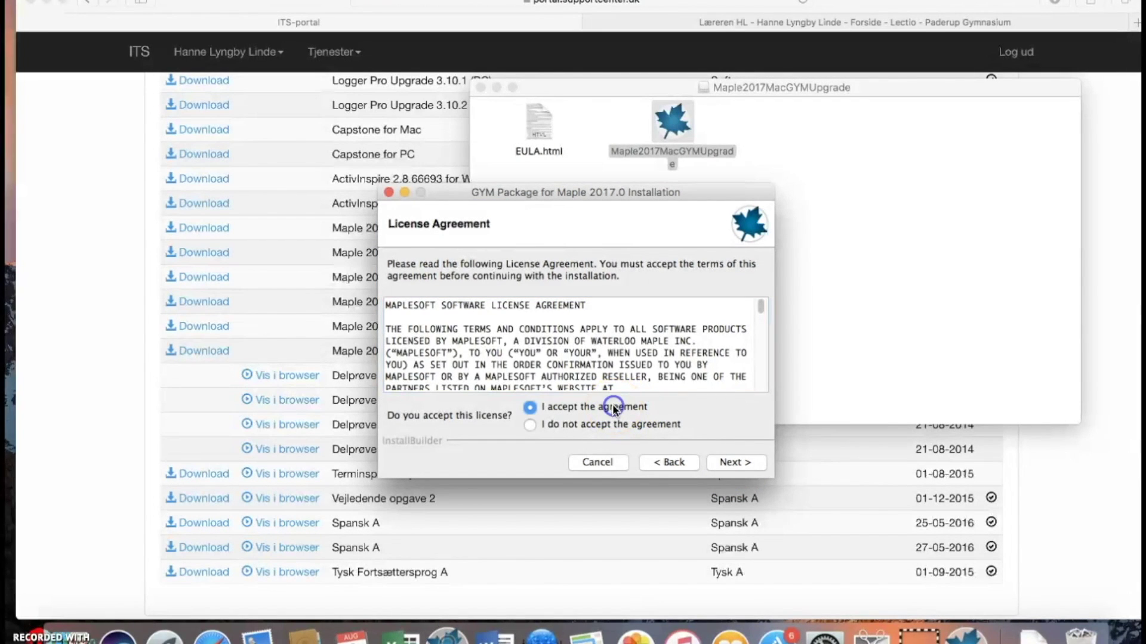
left_click(730, 463)
left_click(729, 460)
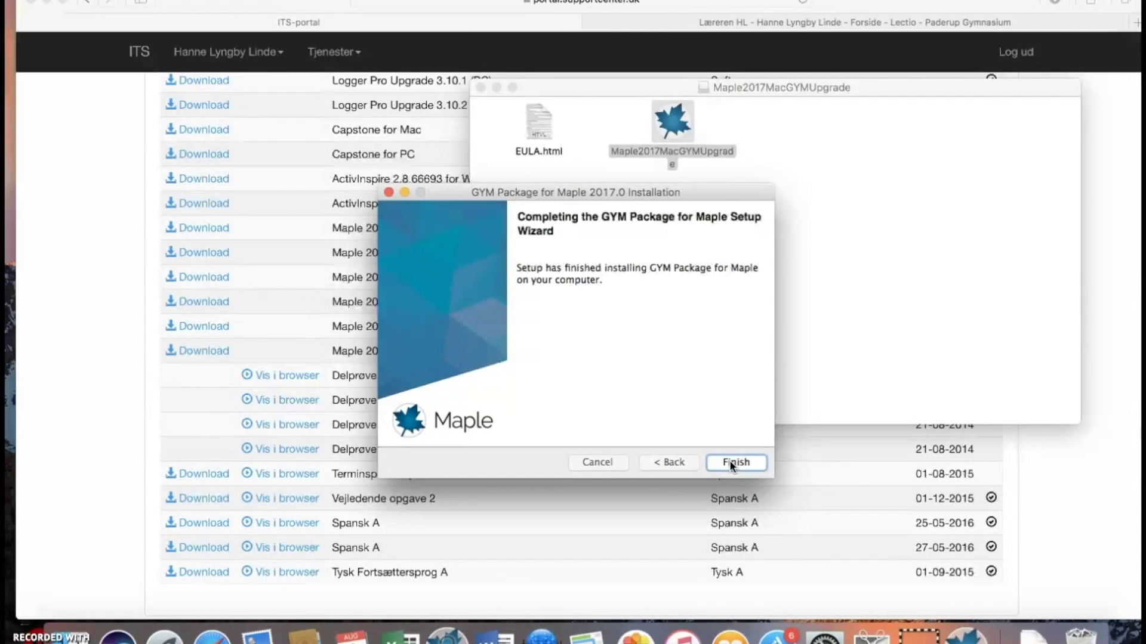
left_click(729, 460)
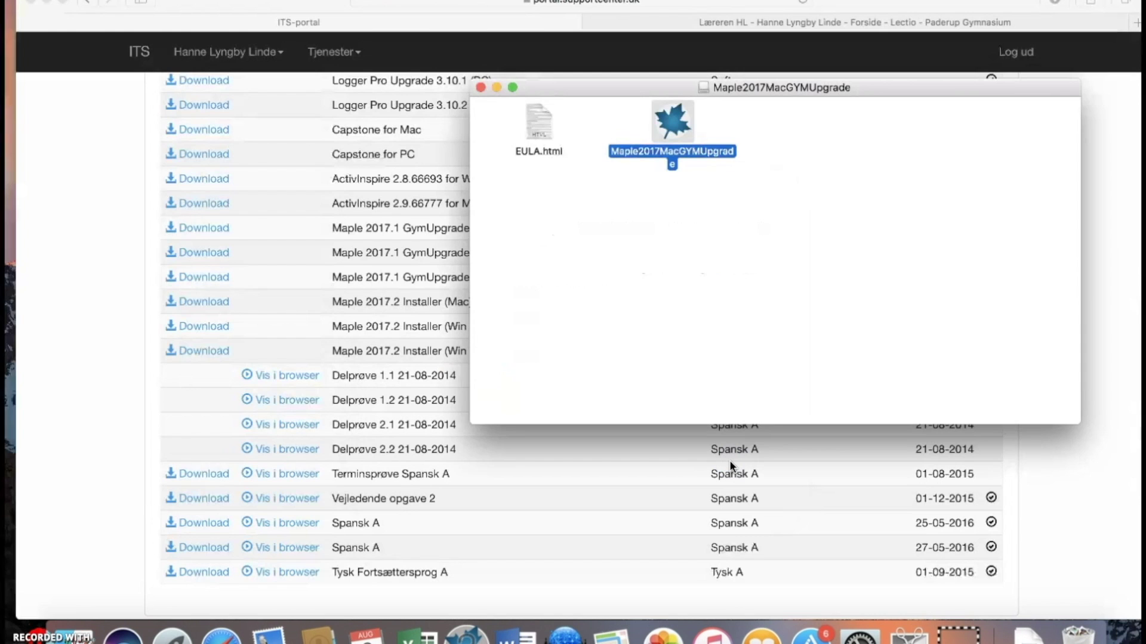
left_click(480, 87)
Relaunch the Maple 2017 app from the Maple 2017 folder under Programmer in Finder.
left_click(464, 72)
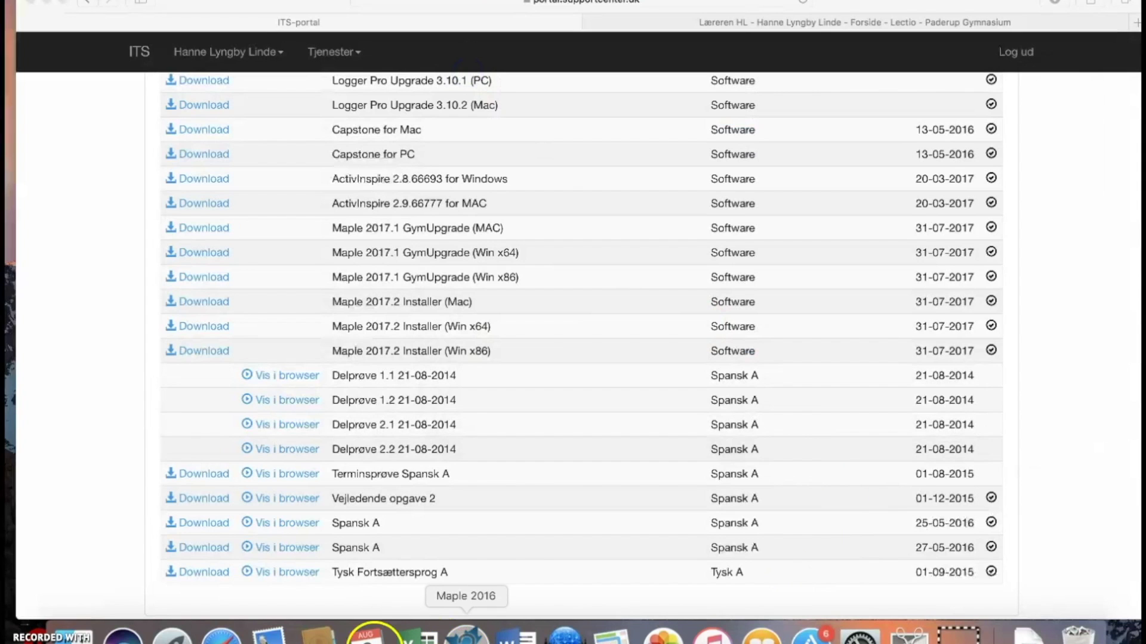
left_click(72, 636)
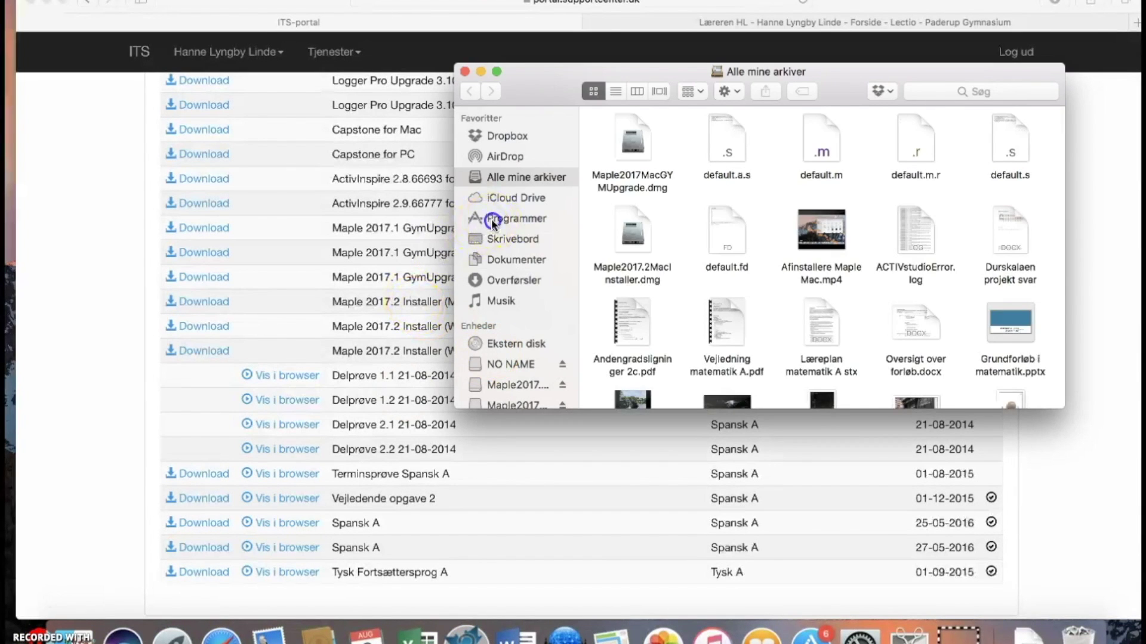
left_click(492, 218)
double_click(746, 295)
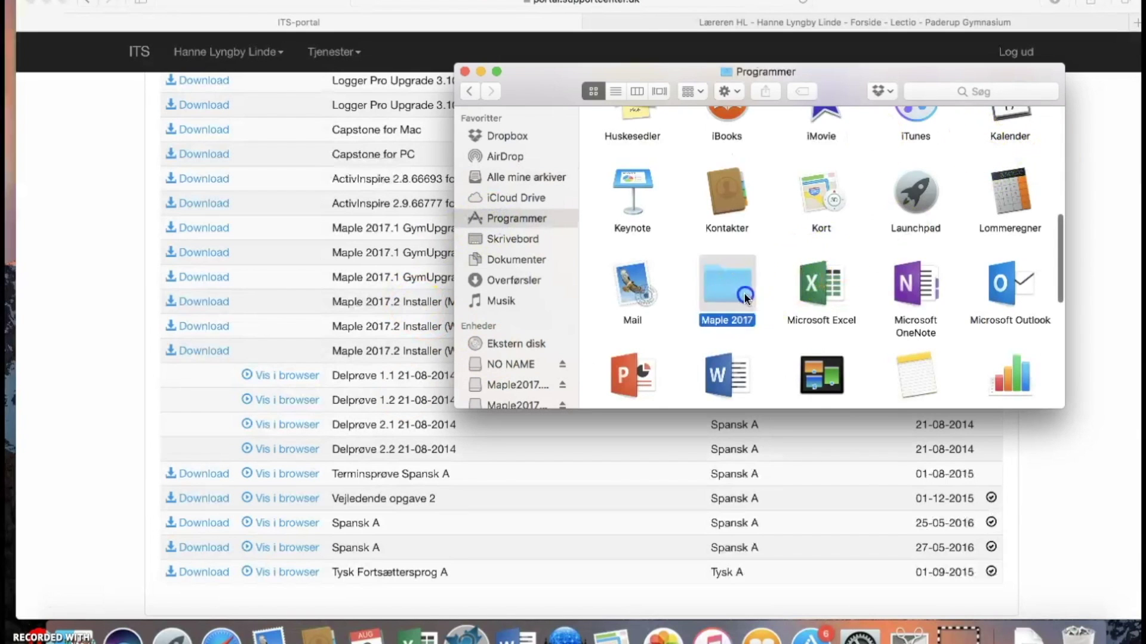
double_click(965, 141)
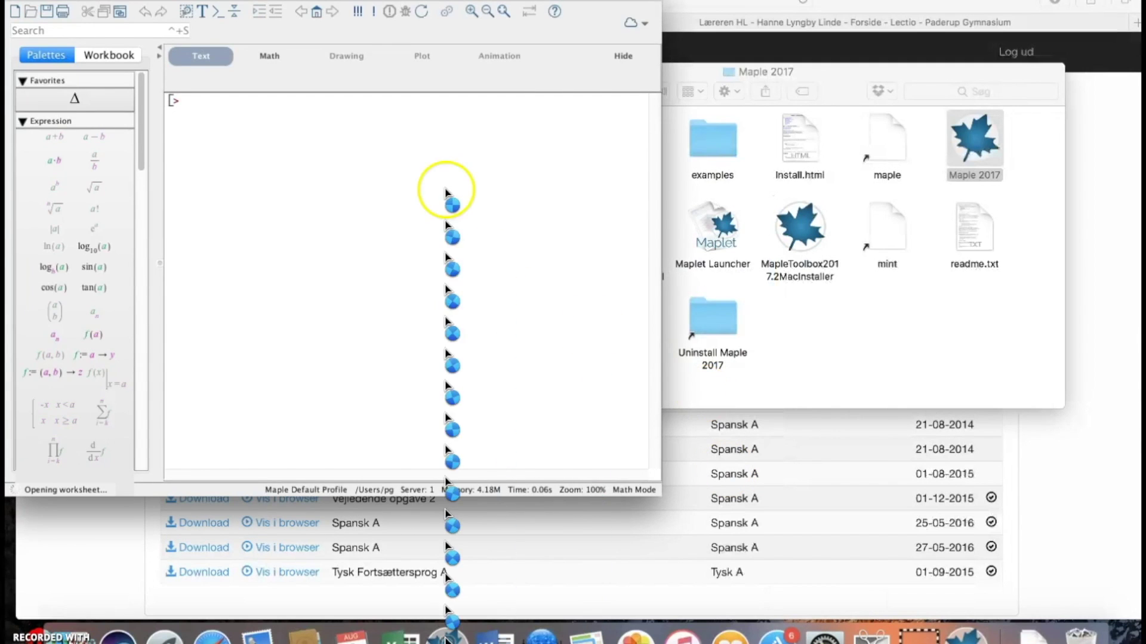
Make the Maple window full screen to view the Hjælp til GYM, A-niveau and B-niveau icons, then restore it.
left_click(46, 3)
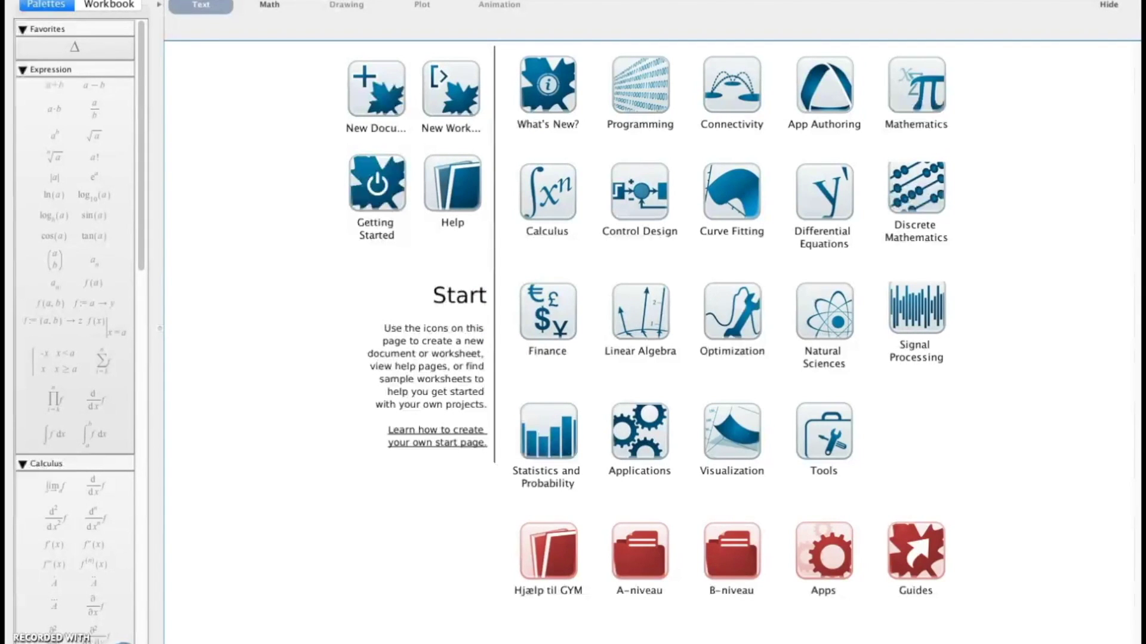
left_click(47, 1)
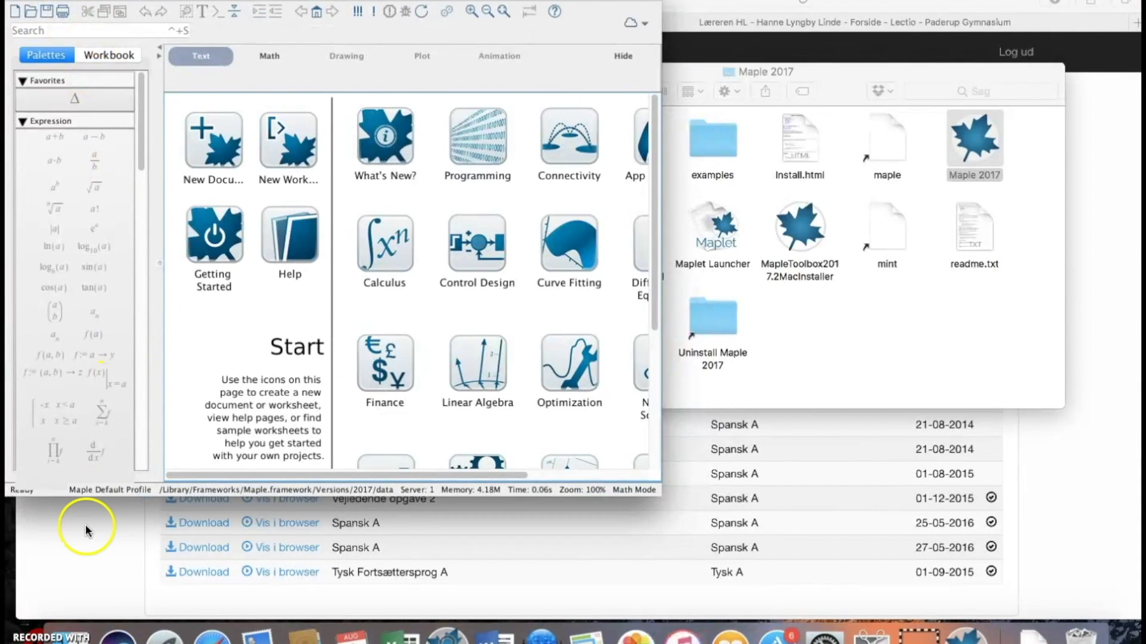